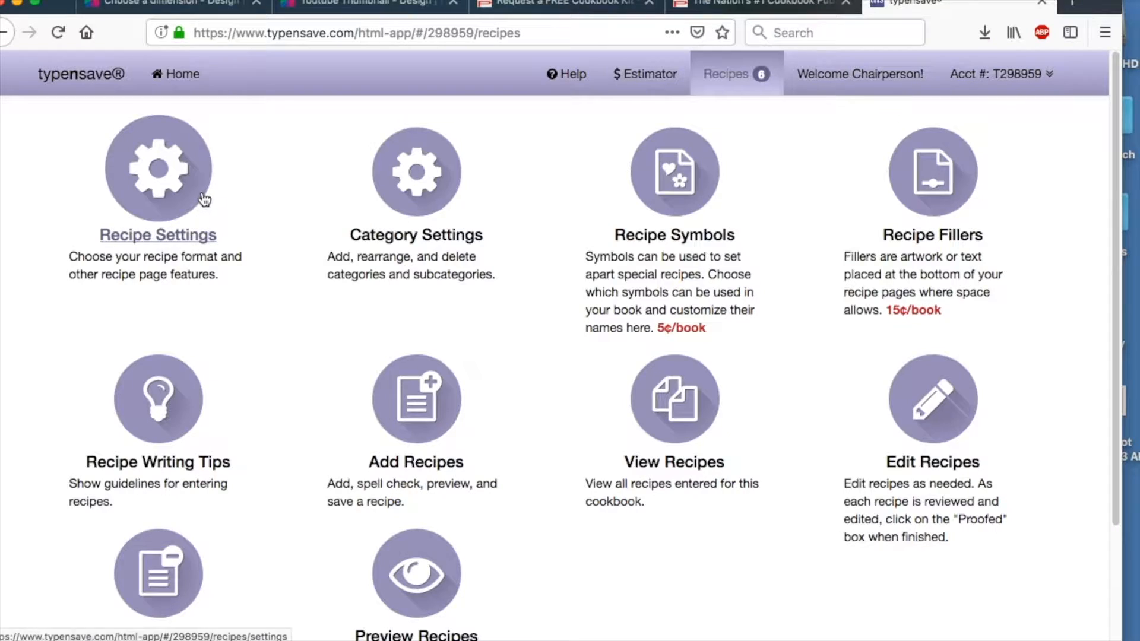
# Step: Open the login for the existing typensave cookbook account
pyautogui.click(202, 191)
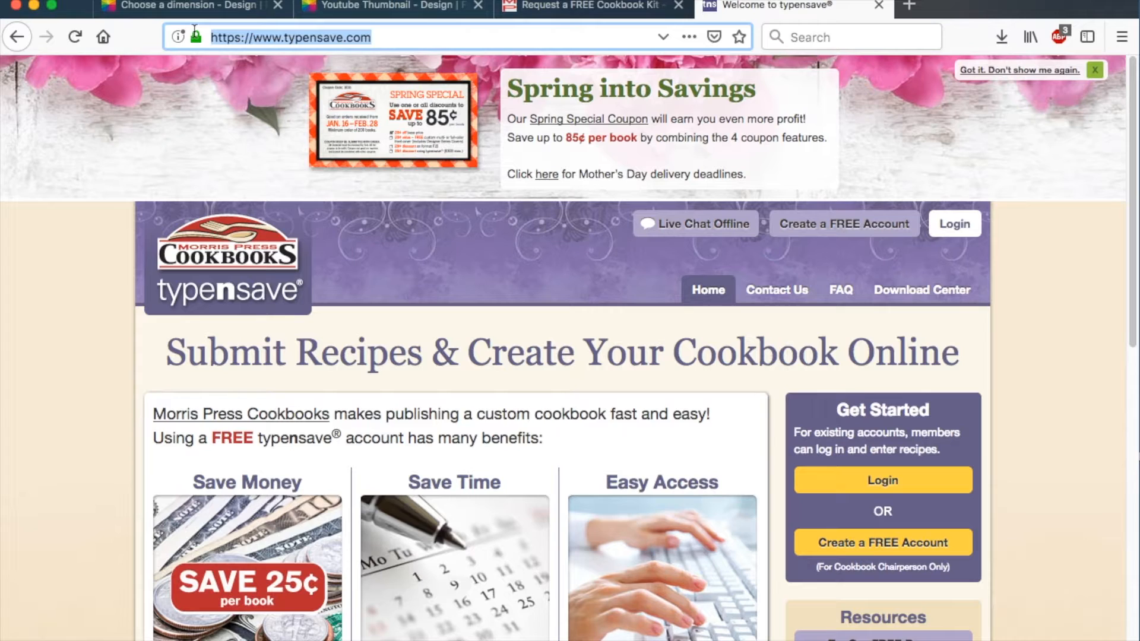
pyautogui.click(883, 481)
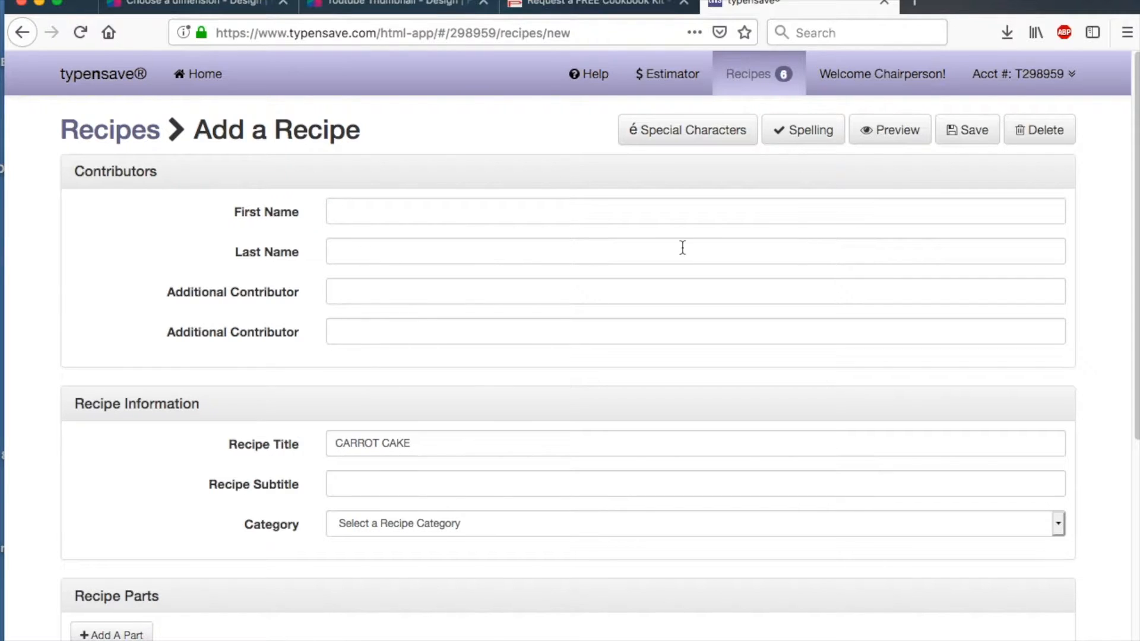
# Step: Set the category of the CARROT CAKE recipe to CAKES
pyautogui.moveTo(1134, 266); pyautogui.dragTo(1138, 452)
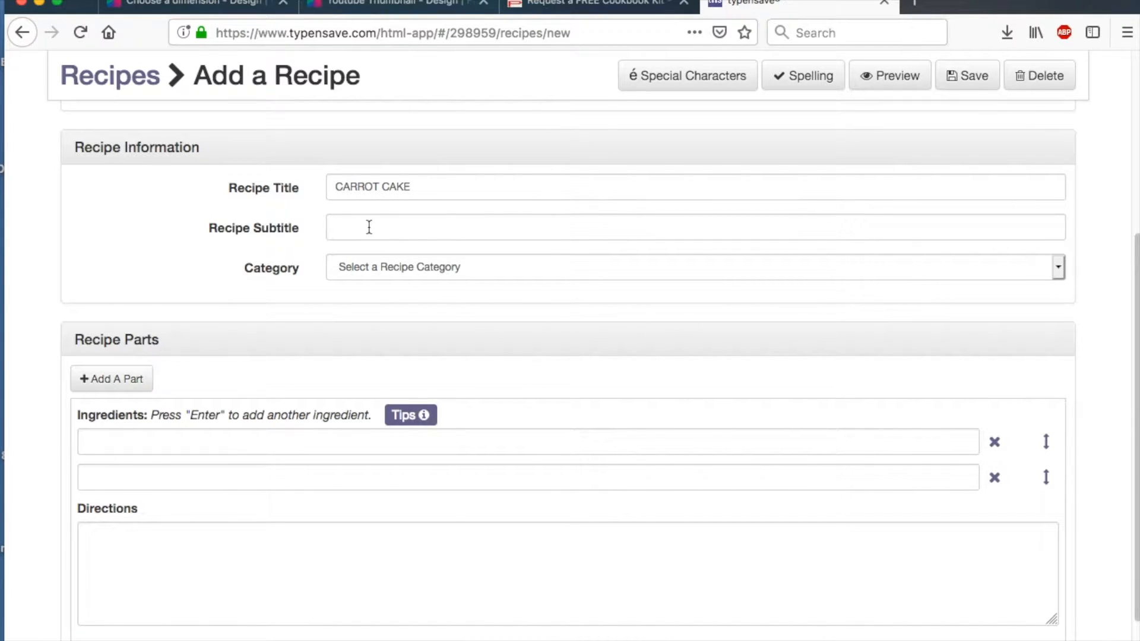
pyautogui.click(1057, 268)
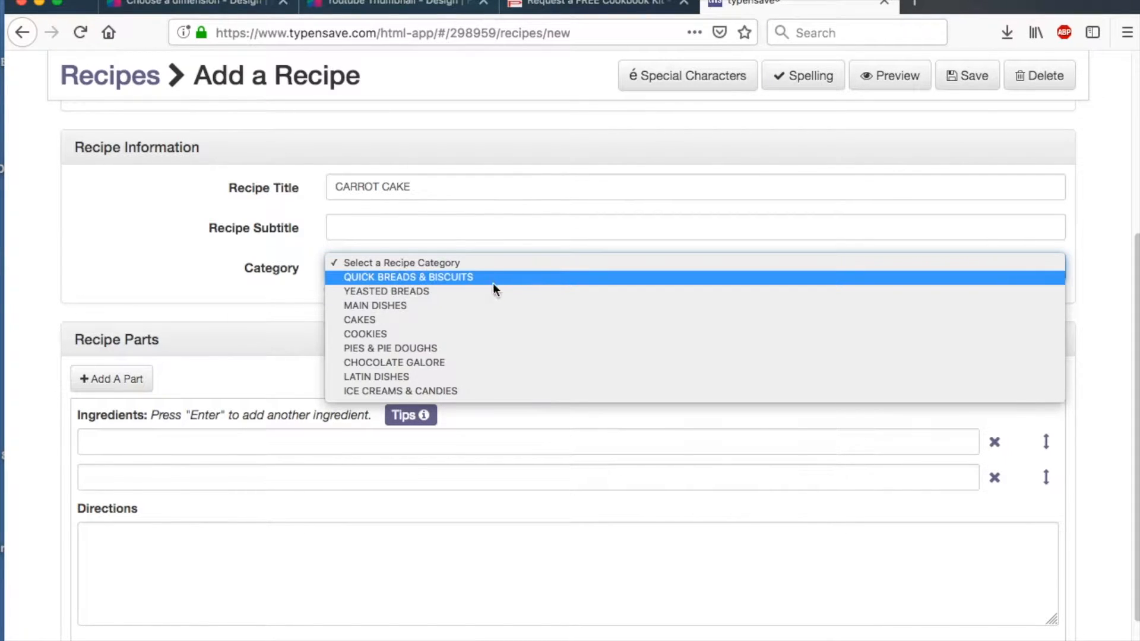
pyautogui.click(437, 320)
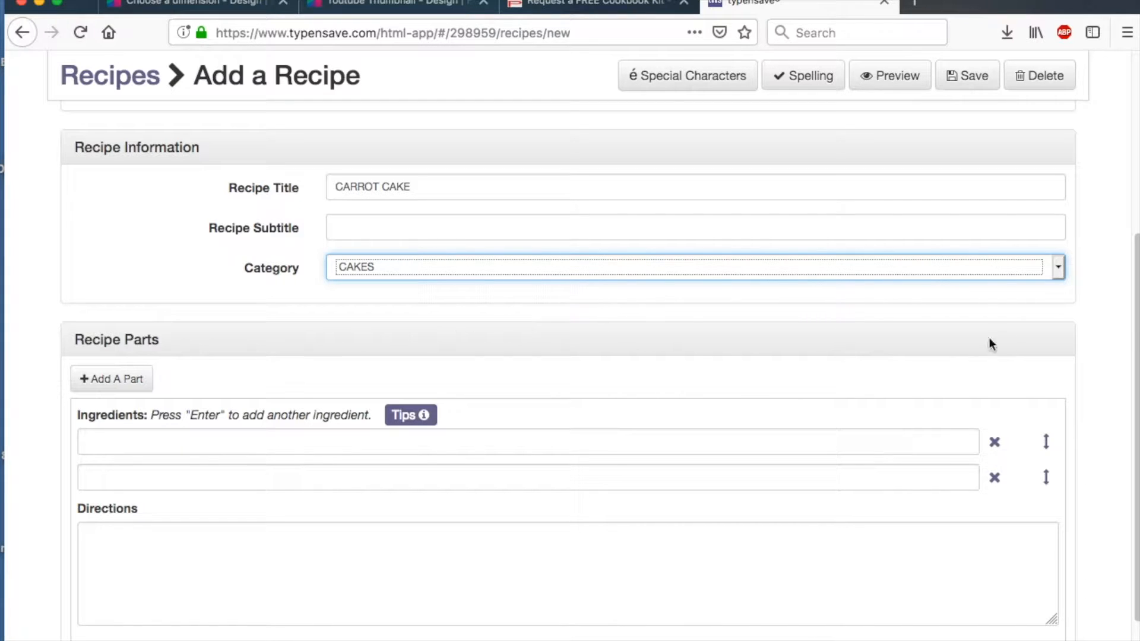
# Step: Enter "1 c. all purpose flour" as the recipe's first ingredient
pyautogui.scroll(-1, 1134, 321)
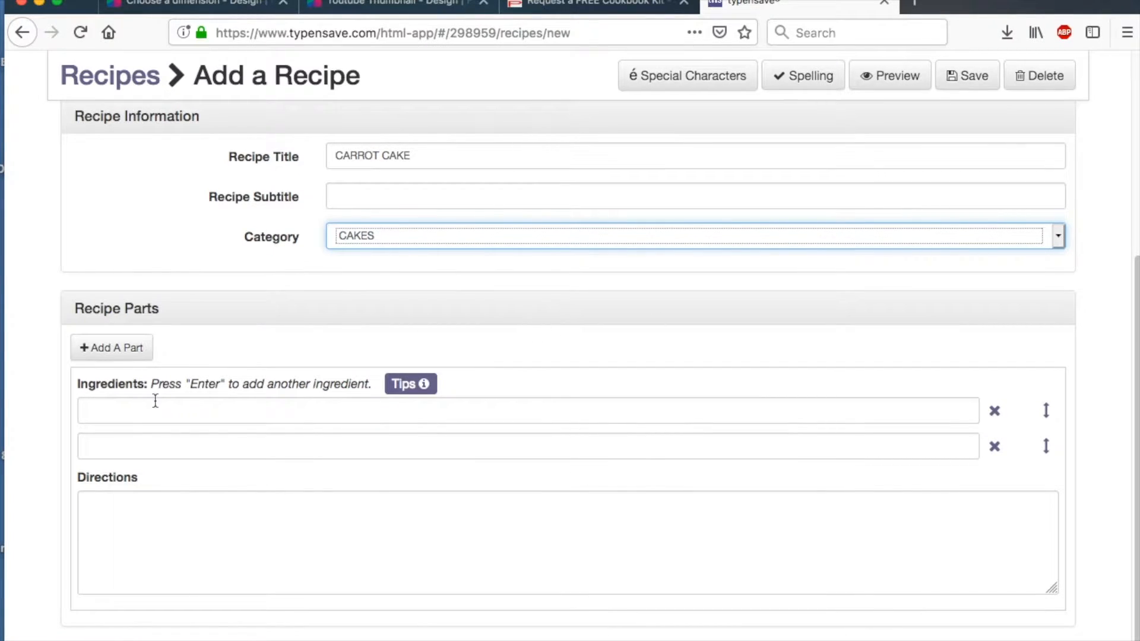
pyautogui.click(112, 410)
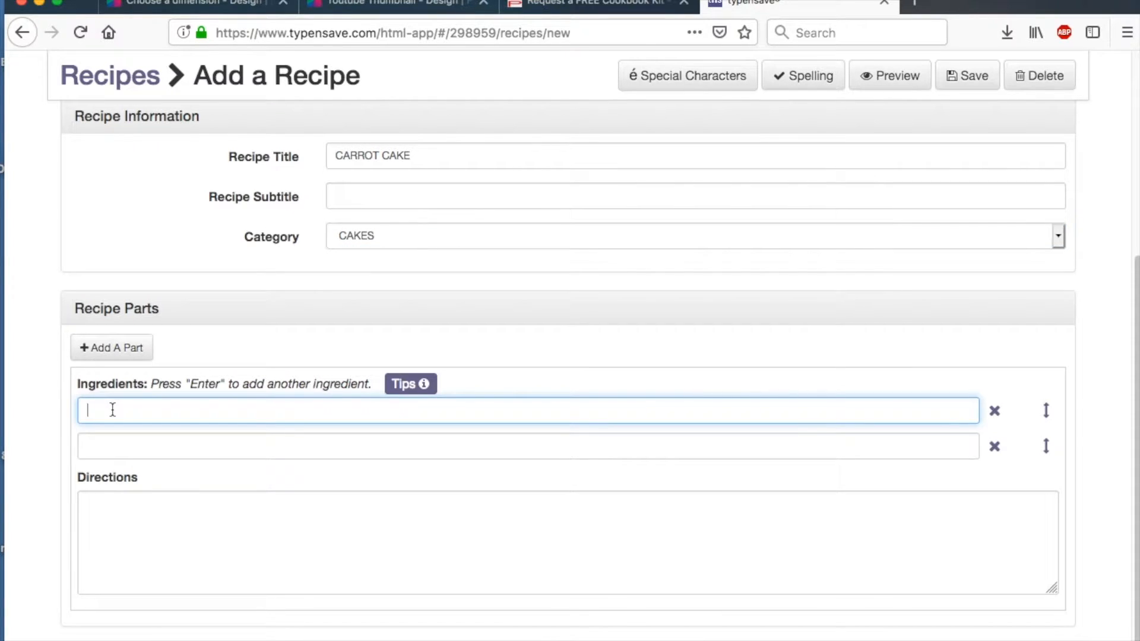
pyautogui.write('1 c. all purpose flour')
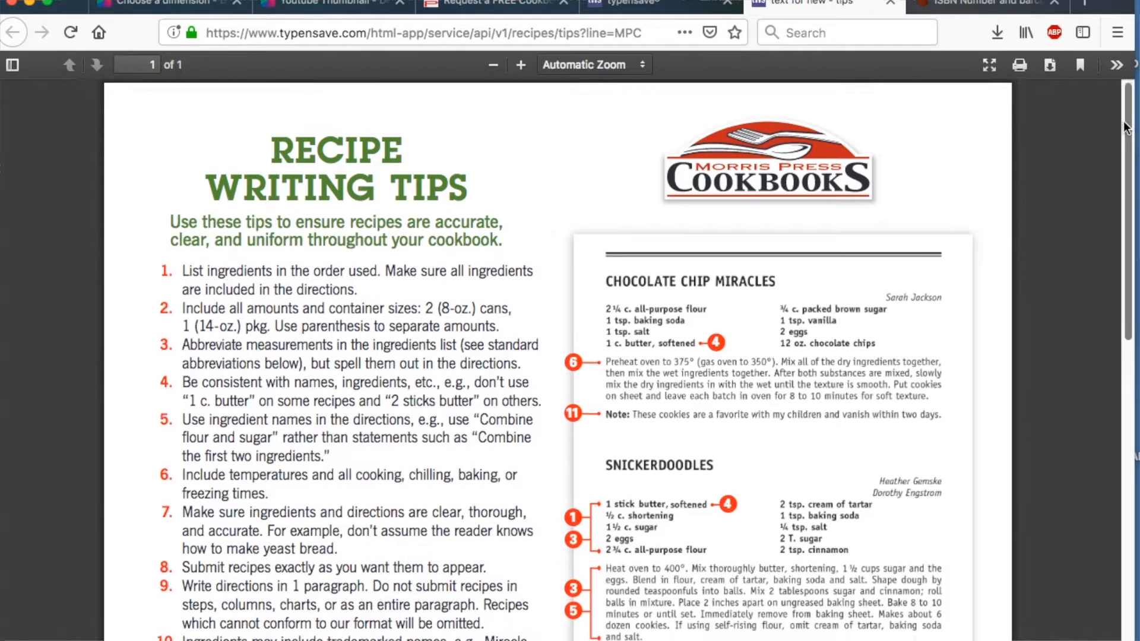
# Step: Review the recipe writing tips down to the standard abbreviations and capture that part of the page as a screenshot
pyautogui.scroll(-5, 1131, 211)
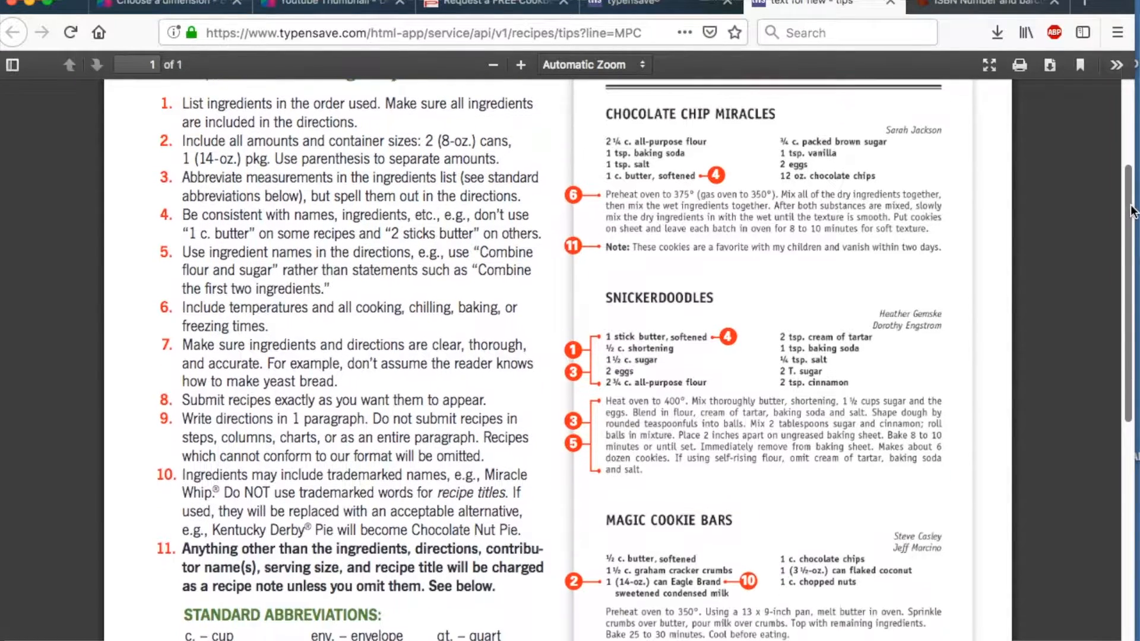
pyautogui.scroll(-5, 1131, 211)
pyautogui.press('super+shift+4')
pyautogui.moveTo(174, 266); pyautogui.dragTo(557, 414)
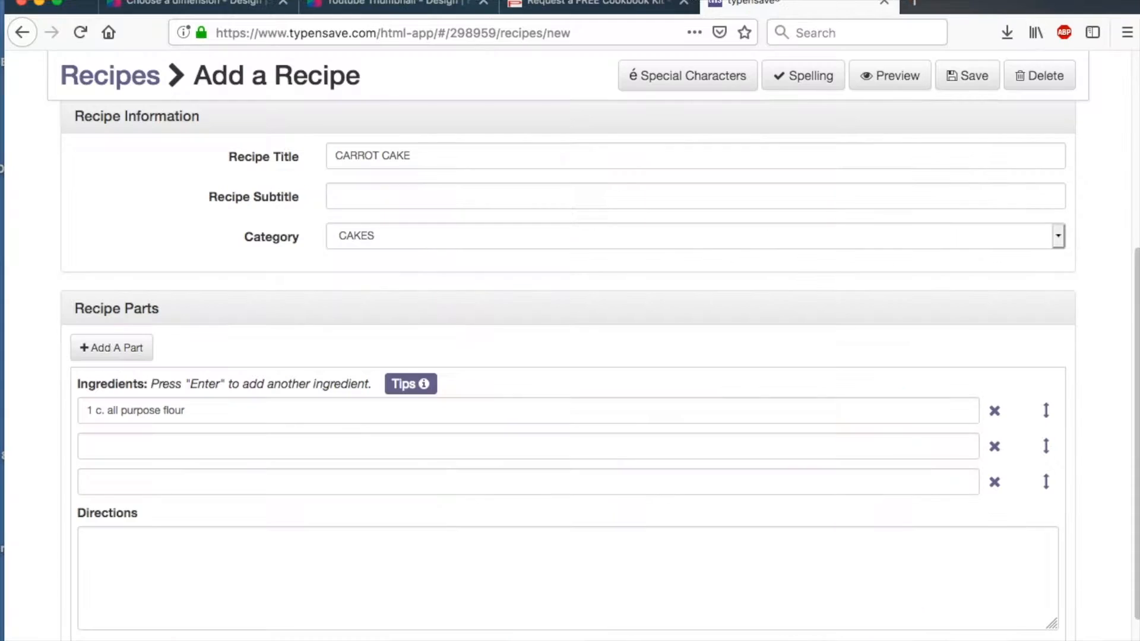
# Step: Add "1 c. sugar" and "1 tsp. baking soda" as the second and third ingredients
pyautogui.click(92, 444)
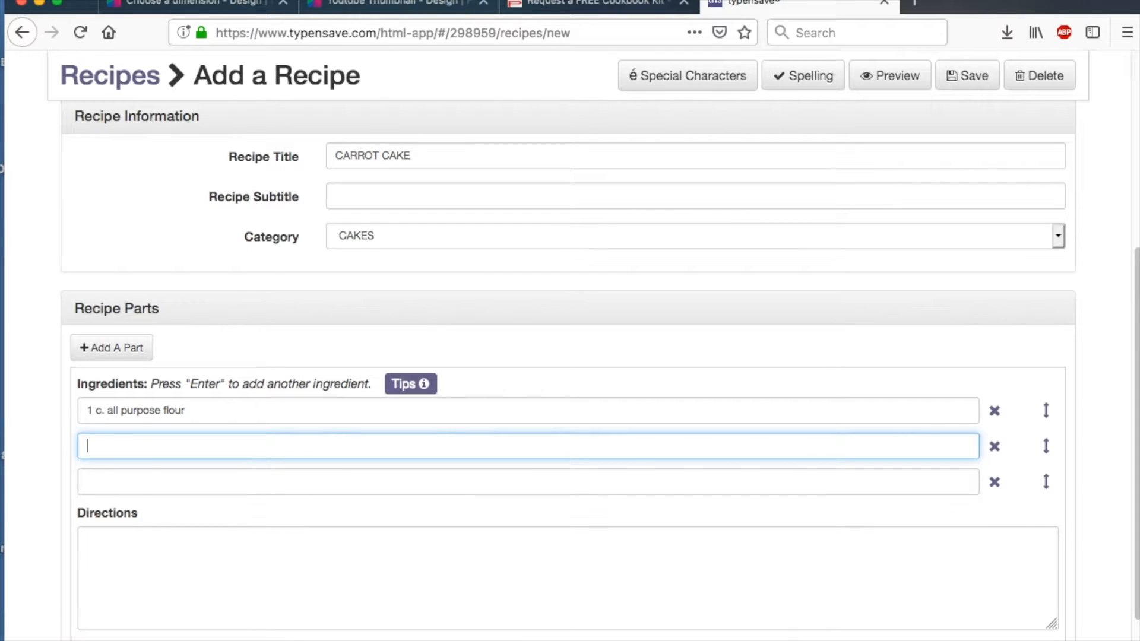
pyautogui.write('1 c. s')
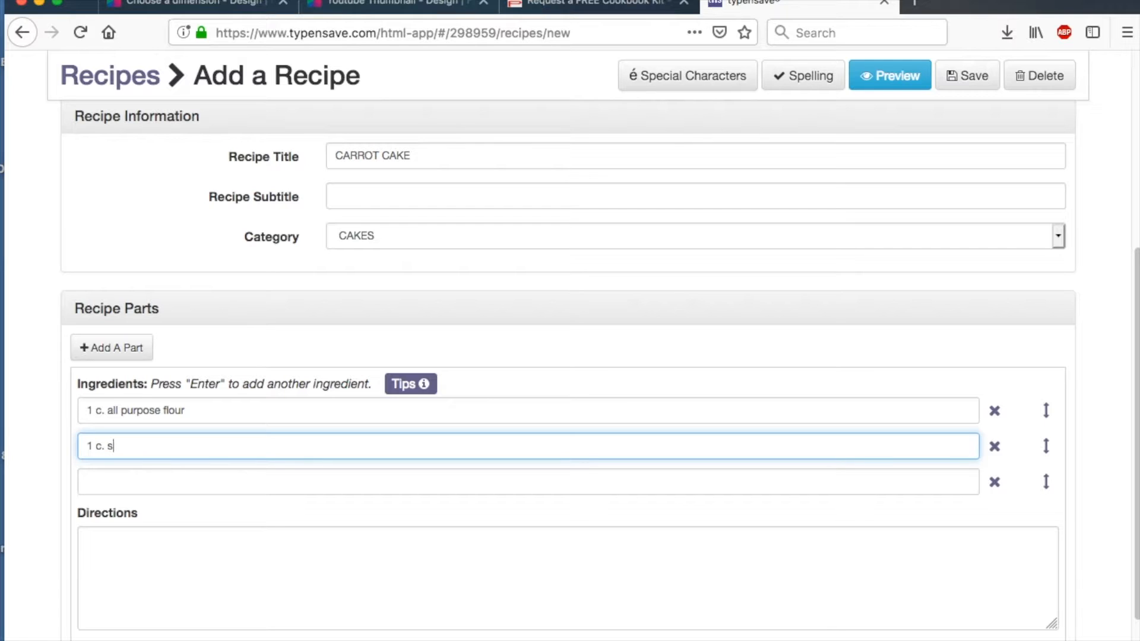
pyautogui.write('ugar')
pyautogui.press('Return')
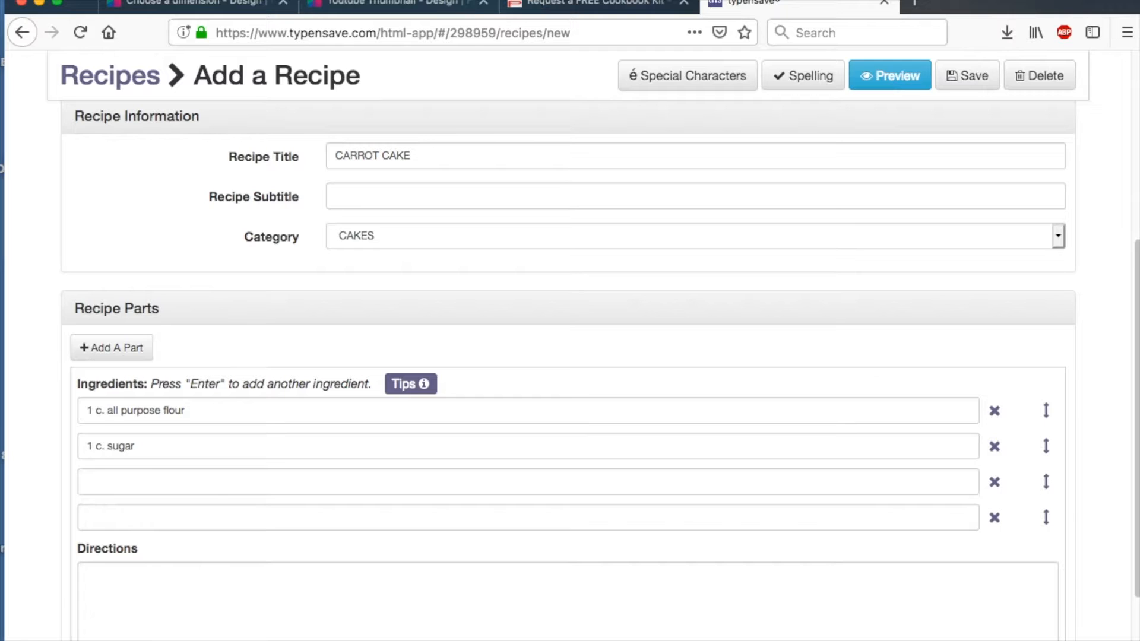
pyautogui.write('1 tsp. baking soda')
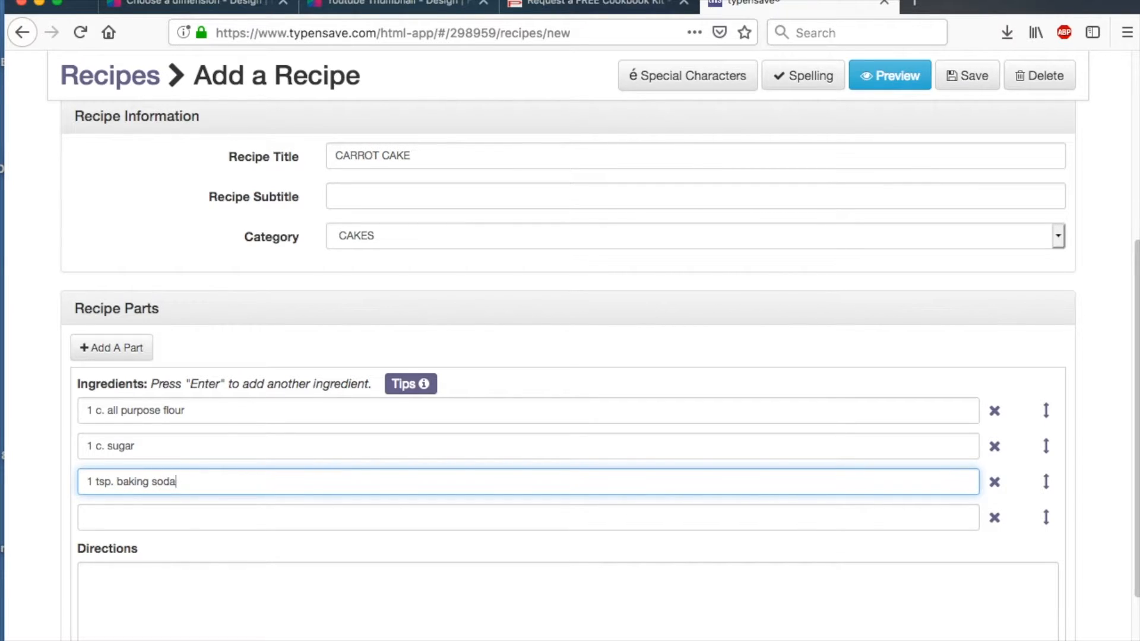
pyautogui.press('Return')
# Step: Add "1 T. coconut milk" as the fourth ingredient, below the baking soda
pyautogui.write('1')
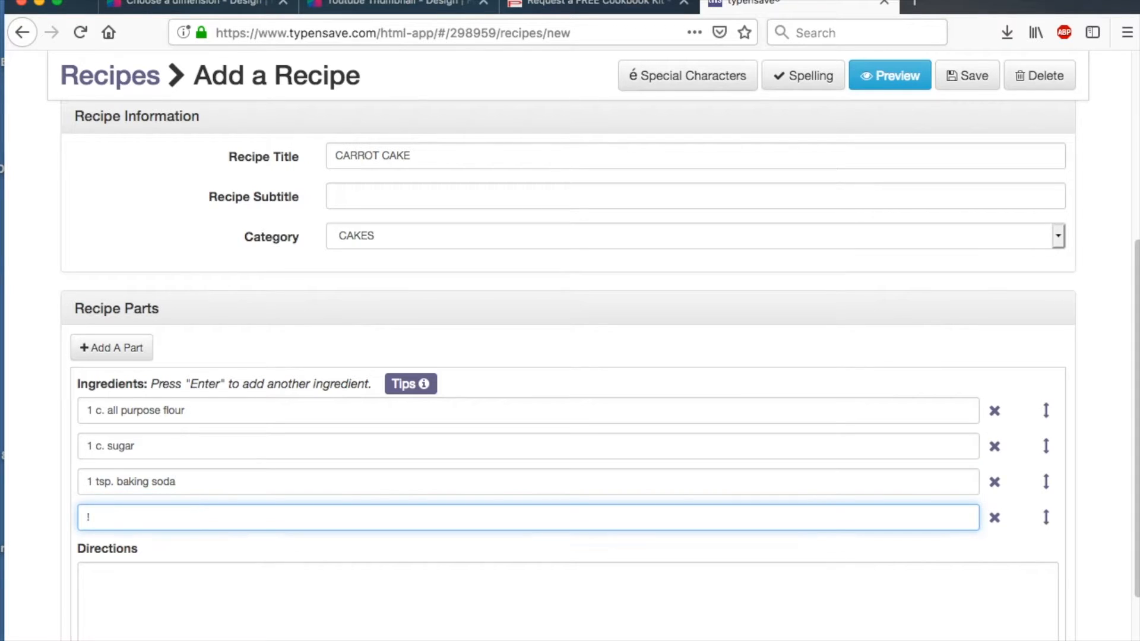
pyautogui.write('1 ')
pyautogui.write('T. coconu')
pyautogui.write('t milk')
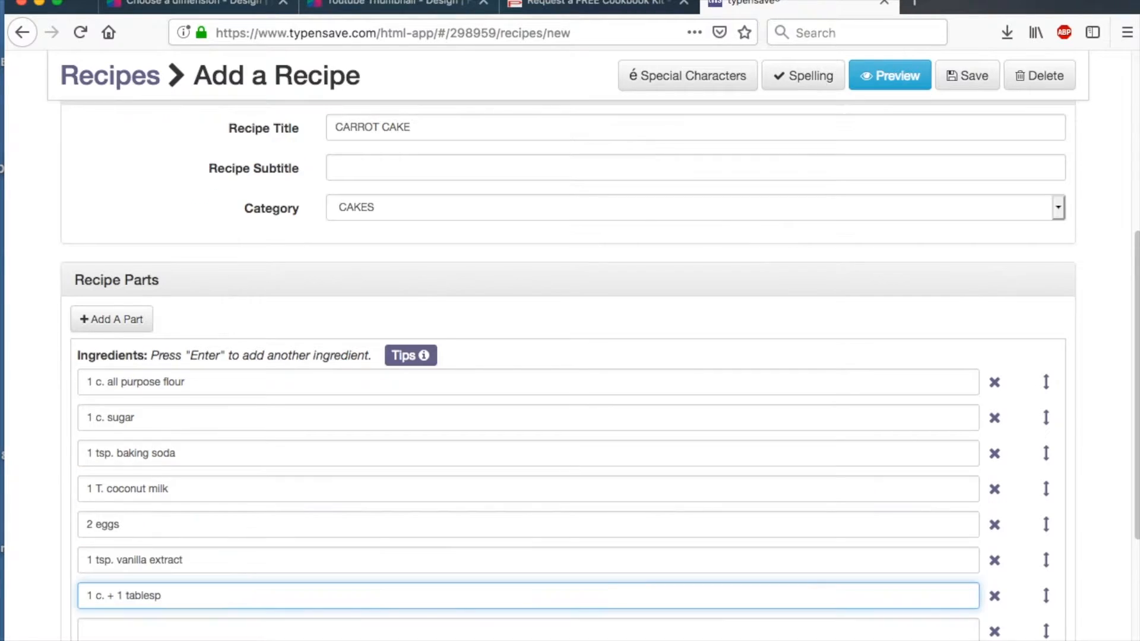
# Step: Enter "1 c. + 1 tablespoon vegetable oil", "1 c. carrots (grated)" and "4 oz. pineapple (crushed)", and delete the leftover empty ingredient line
pyautogui.write('oon ve')
pyautogui.write('geta')
pyautogui.write('ble oil')
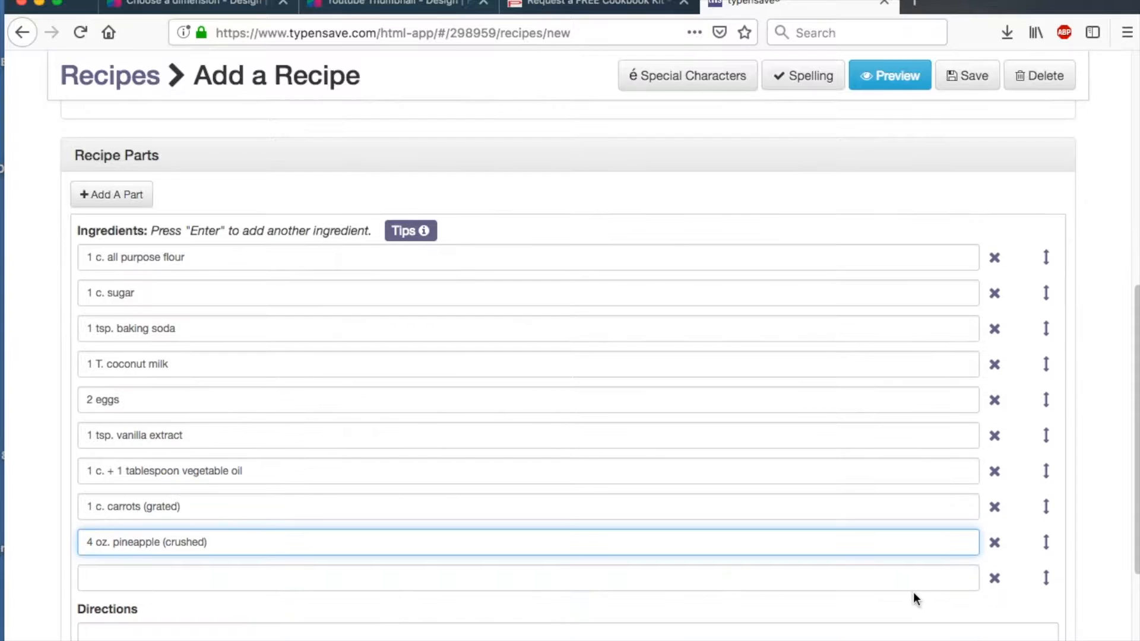
pyautogui.click(994, 579)
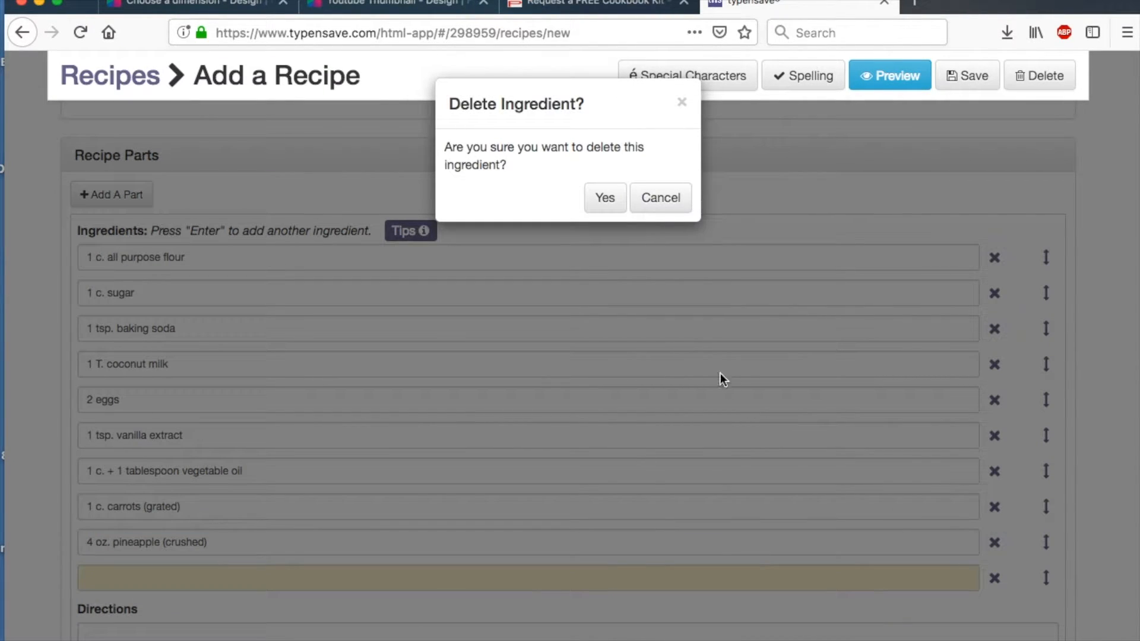
pyautogui.click(612, 191)
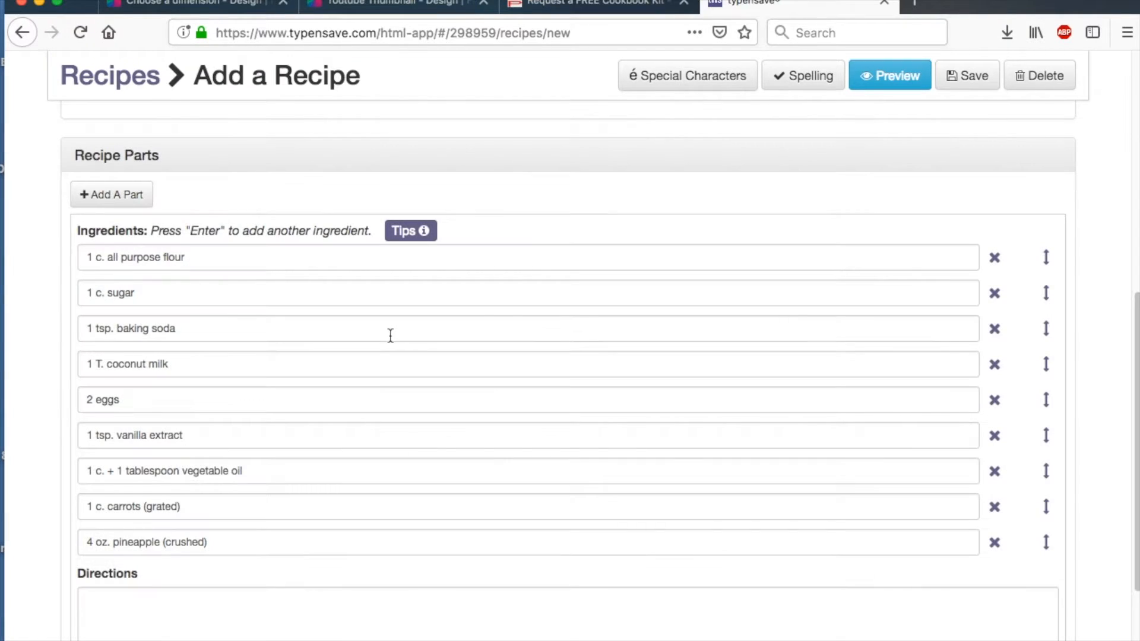
# Step: Change the coconut milk ingredient to "1/4 c. + 1 T. coconut milk"
pyautogui.click(89, 365)
pyautogui.write('1 c. +')
pyautogui.click(92, 364)
pyautogui.press('BackSpace')
pyautogui.write('?4')
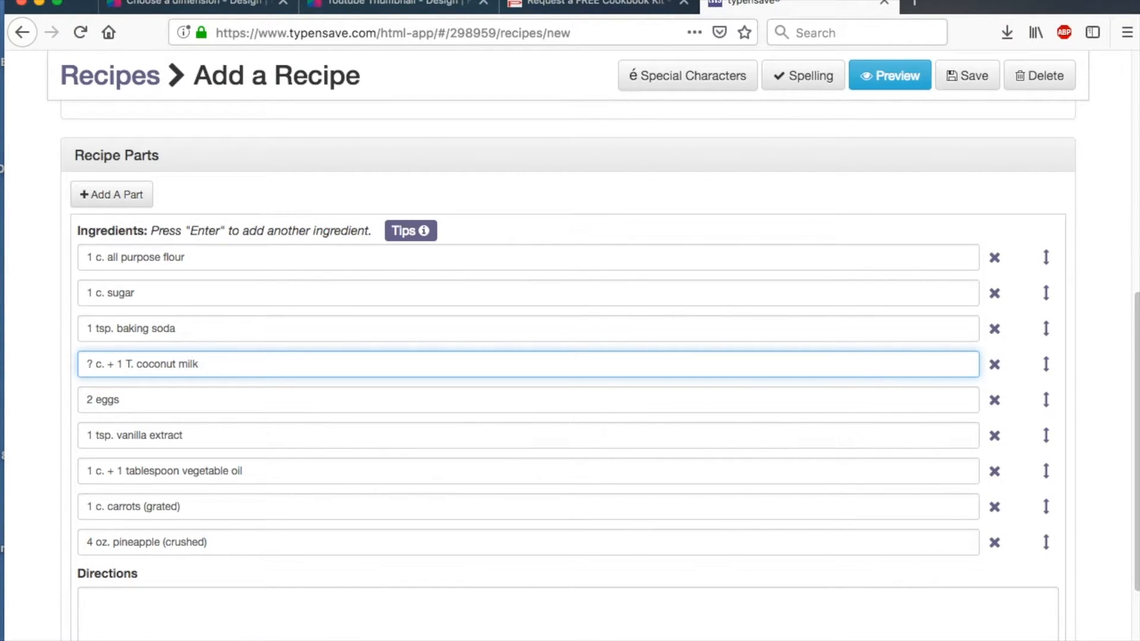
pyautogui.press('BackSpace')
pyautogui.press('BackSpace')
pyautogui.write('1/4')
# Step: Change the vegetable oil ingredient to "1/4 c. + 1 tablespoon vegetable oil"
pyautogui.click(105, 478)
pyautogui.press('BackSpace')
pyautogui.press('BackSpace')
pyautogui.press('BackSpace')
pyautogui.write('/4')
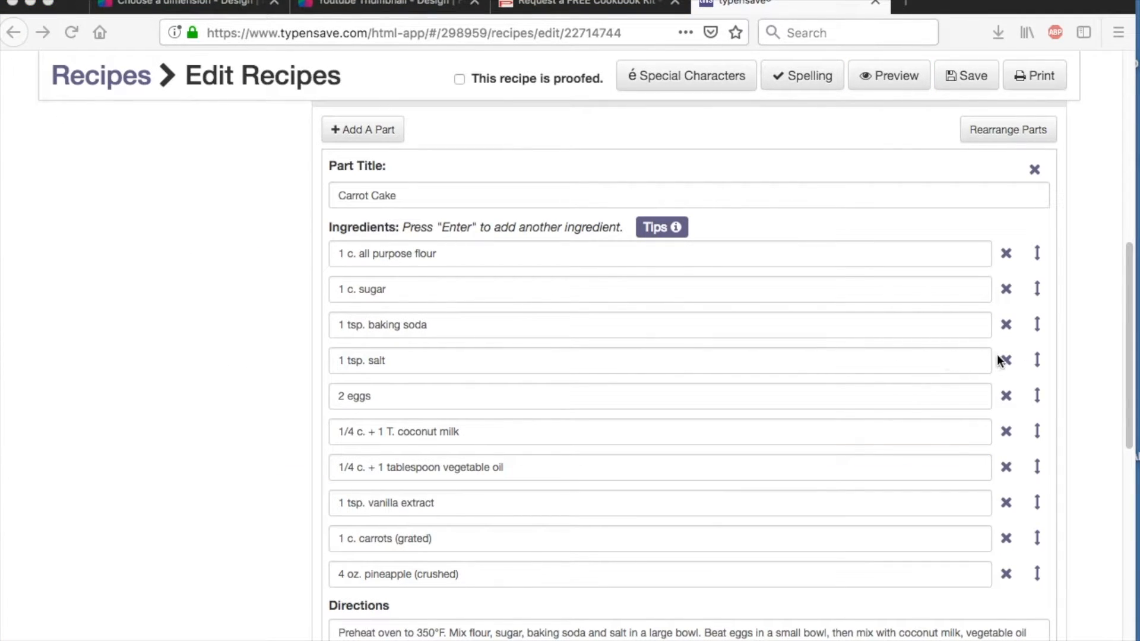
# Step: Move the "1 tsp. salt" ingredient up one place in the Carrot Cake ingredient list
pyautogui.click(1037, 360)
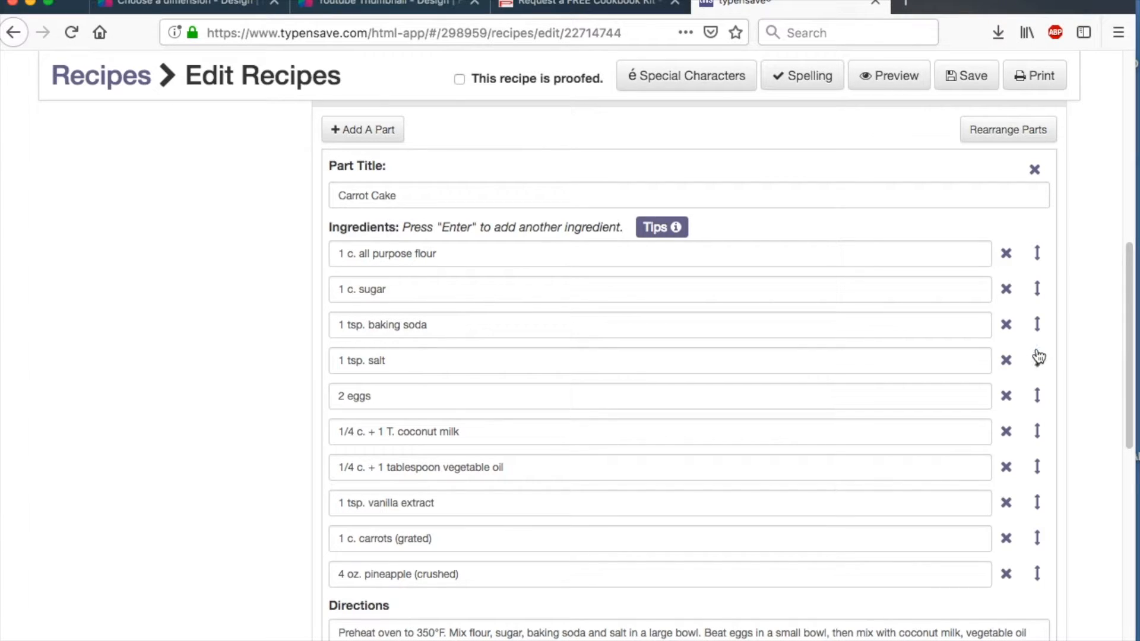
pyautogui.moveTo(1039, 366); pyautogui.dragTo(1042, 334)
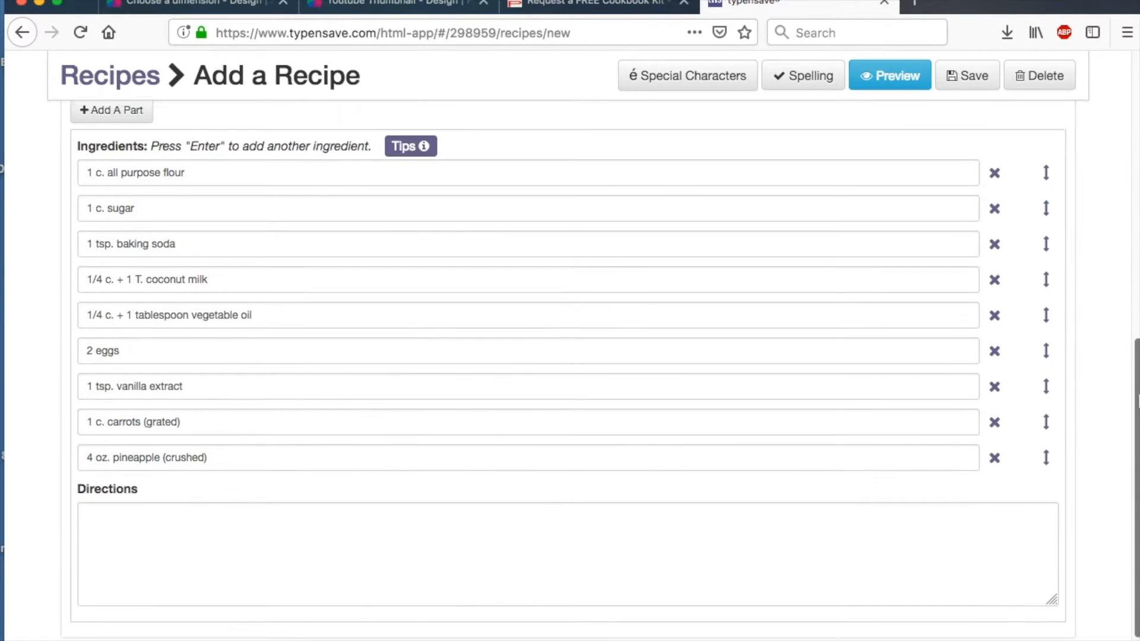
# Step: Add a second part to the recipe and title the first part "Carrot Cake"
pyautogui.scroll(3, 781, 323)
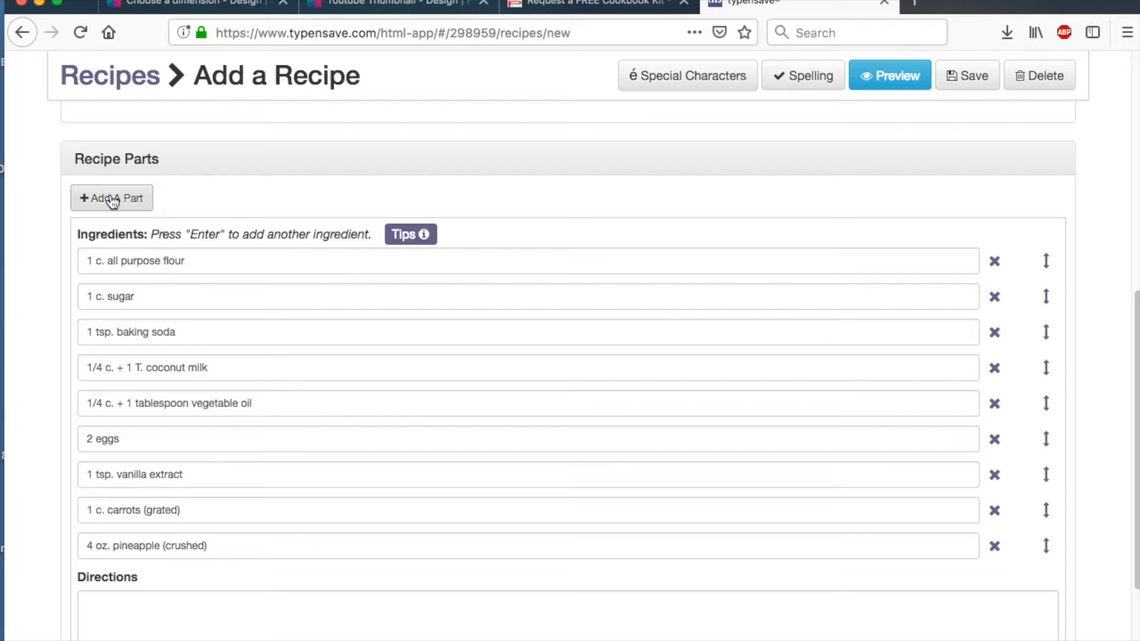
pyautogui.click(113, 200)
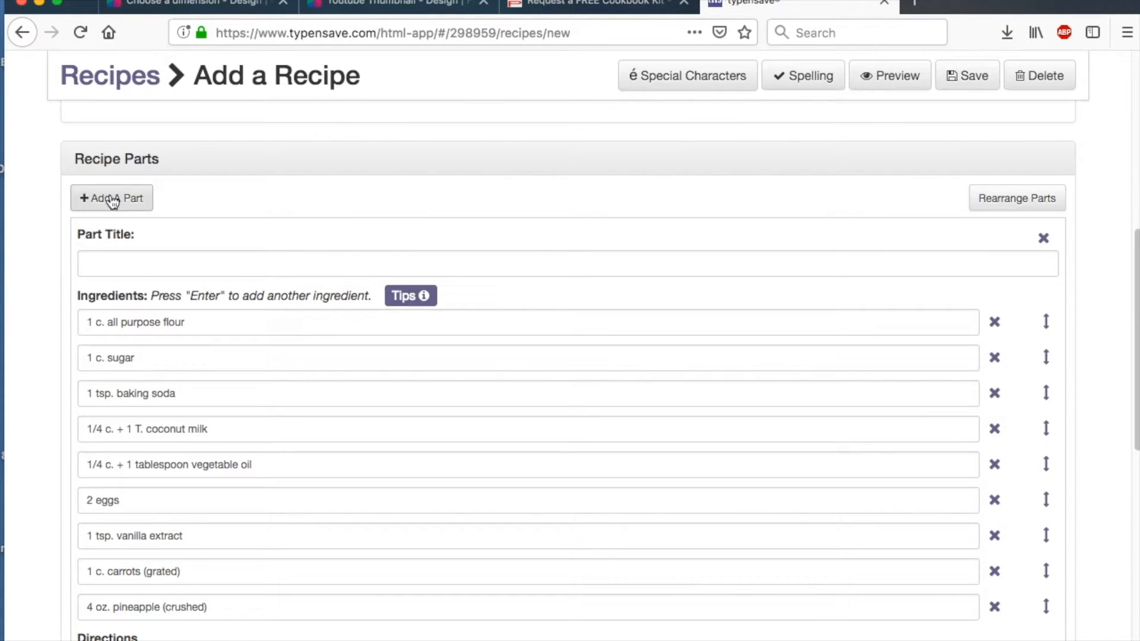
pyautogui.click(154, 257)
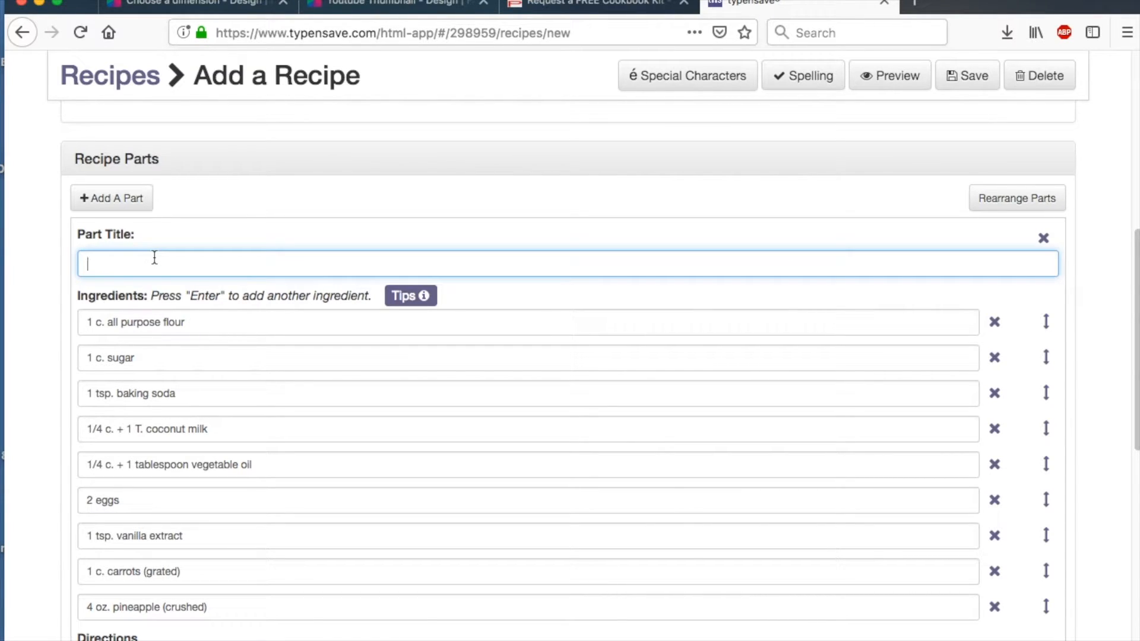
pyautogui.write('Carrot Cake')
# Step: Title the second recipe part "Cream Cheese Frosting"
pyautogui.moveTo(1138, 307); pyautogui.dragTo(1138, 437)
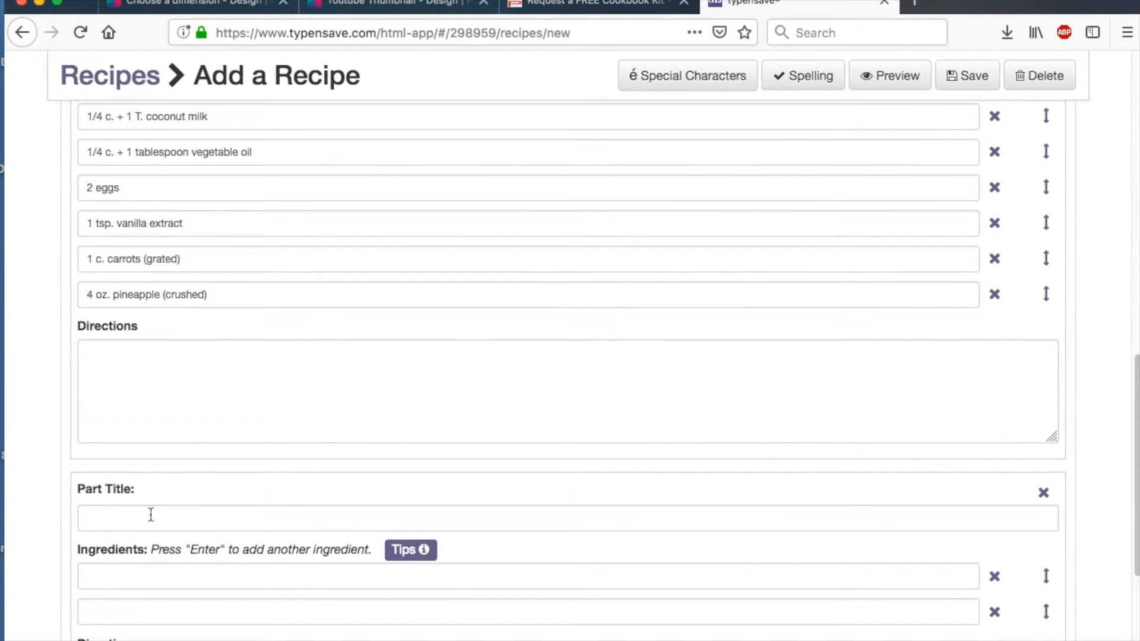
pyautogui.click(125, 520)
pyautogui.write('Cream Ch')
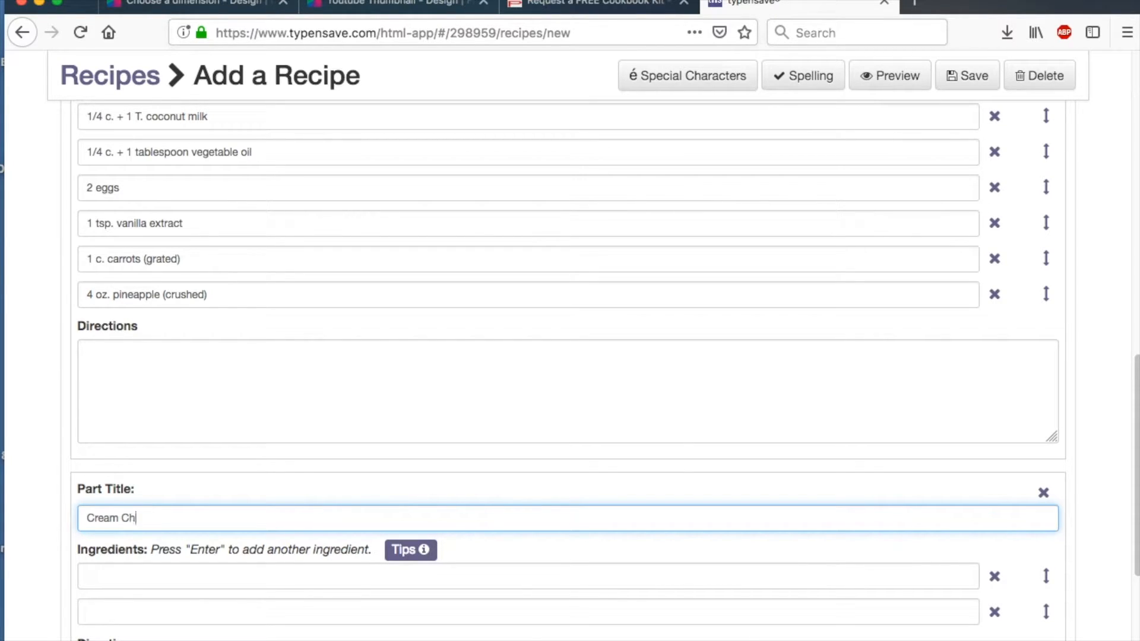
pyautogui.write('eese Frosting')
# Step: Begin the Carrot Cake directions with "Preheat oven to 350°", inserting the degree sign as a special character
pyautogui.click(103, 345)
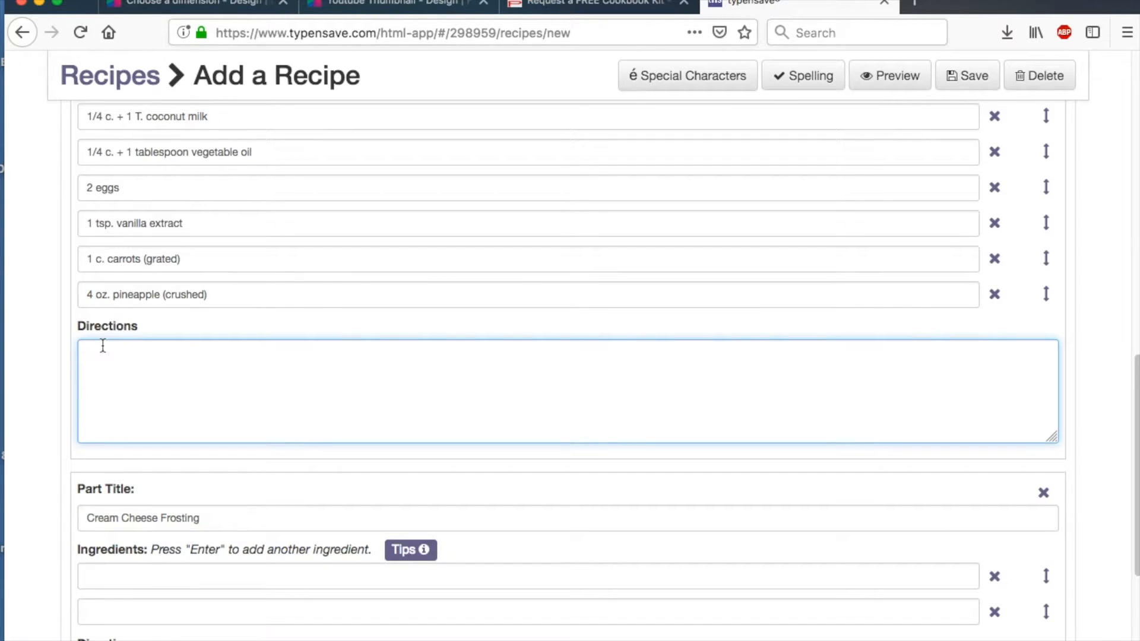
pyautogui.write('Preheat oven to 350')
pyautogui.scroll(5, 570, 368)
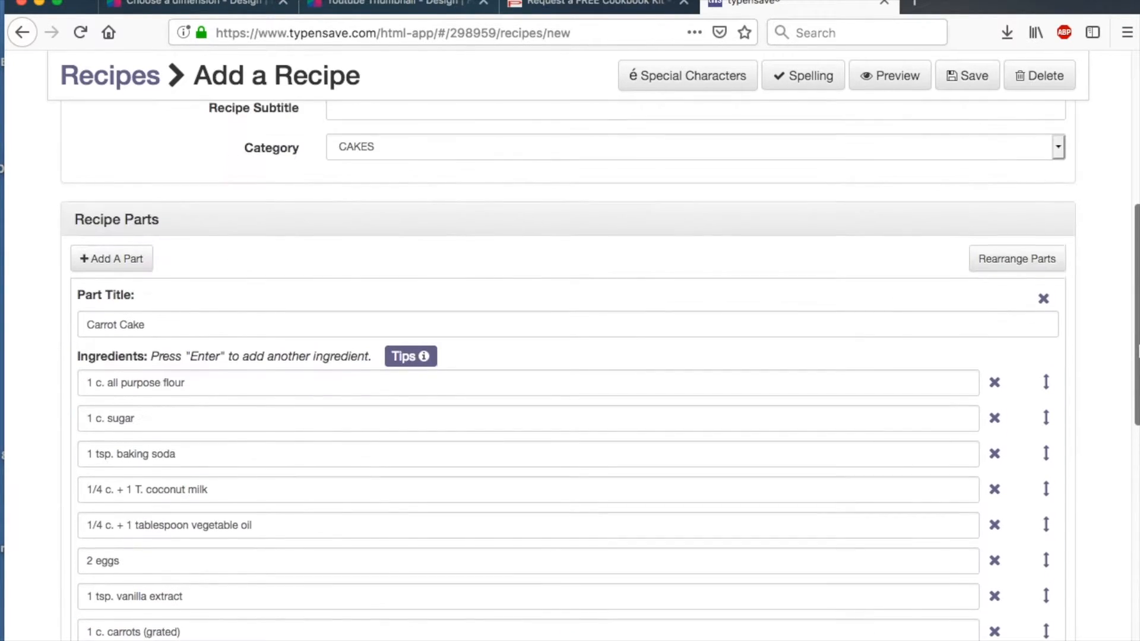
pyautogui.click(666, 83)
pyautogui.click(154, 132)
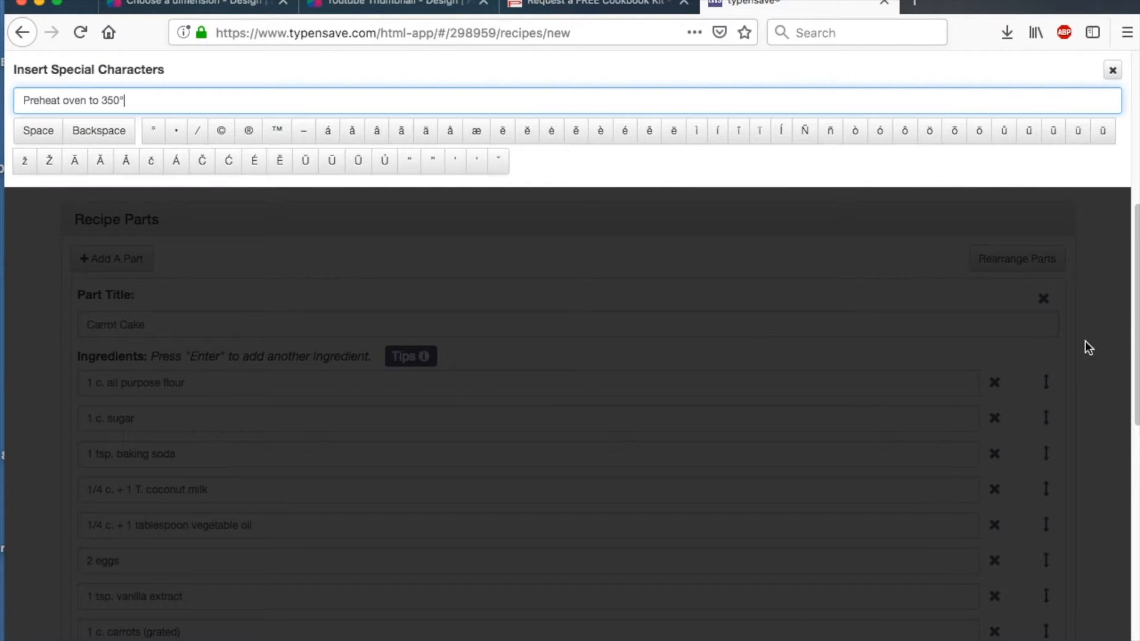
pyautogui.click(1113, 70)
# Step: Continue the Carrot Cake directions with "F.", the mixing instructions, and baking in a greased 9 x 9 pan for 35-40 mins
pyautogui.scroll(-5, 472, 236)
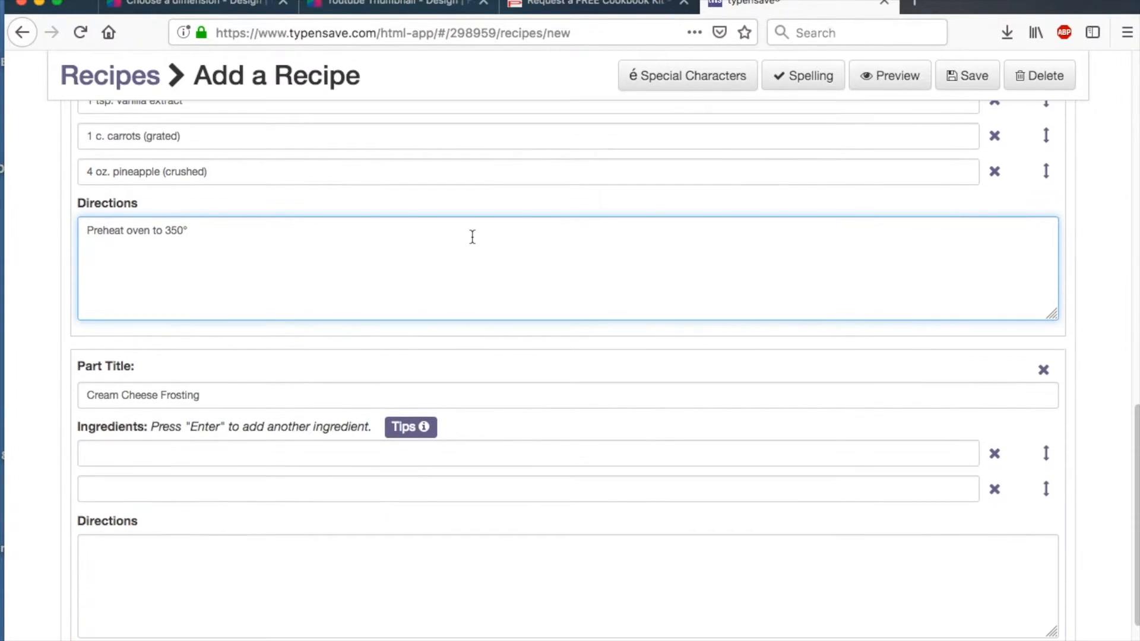
pyautogui.write('F. Mix dry Ingredients')
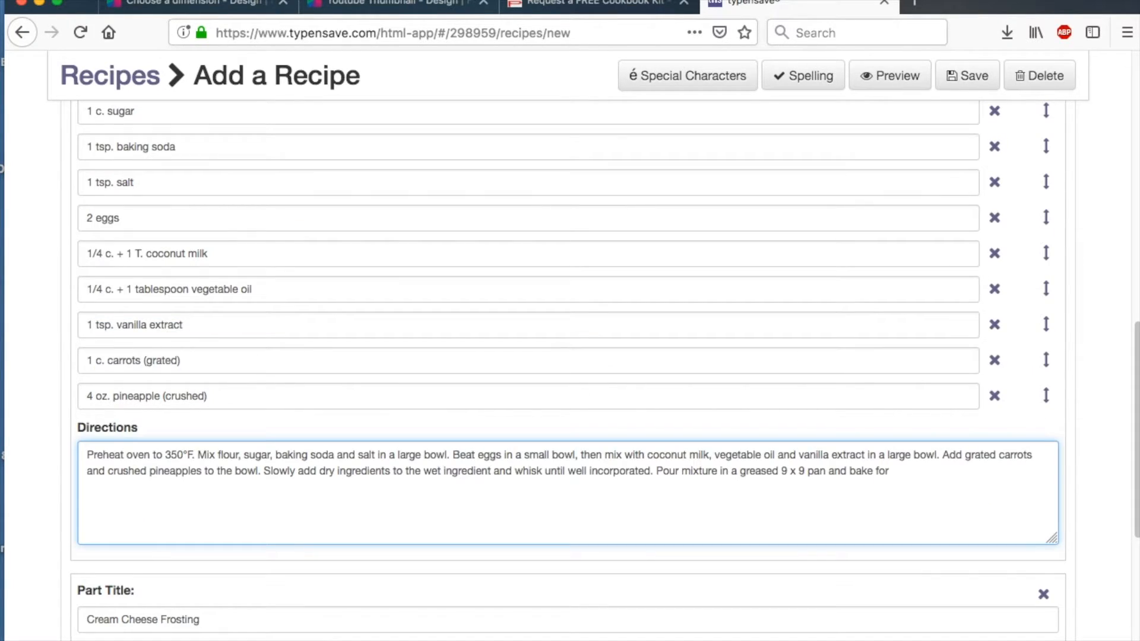
pyautogui.write('30')
pyautogui.press('BackSpace')
pyautogui.press('BackSpace')
pyautogui.write('5-5')
pyautogui.press('BackSpace')
pyautogui.write('40 min')
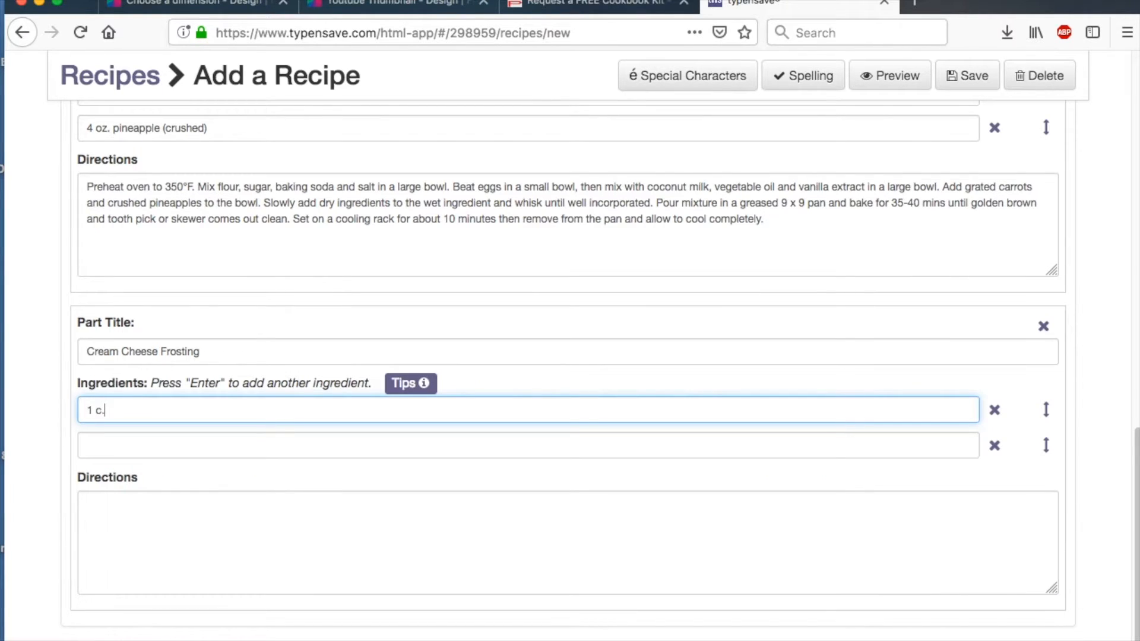
# Step: Enter "1 c. powdered sugar" and "1 ( 8 oz. Pkg.) cream cheese" as the Cream Cheese Frosting's first two ingredients
pyautogui.write('powdered sugar')
pyautogui.press('Return')
pyautogui.write('1 ( 8 oz. Pkg.) cream cheese')
pyautogui.press('Return')
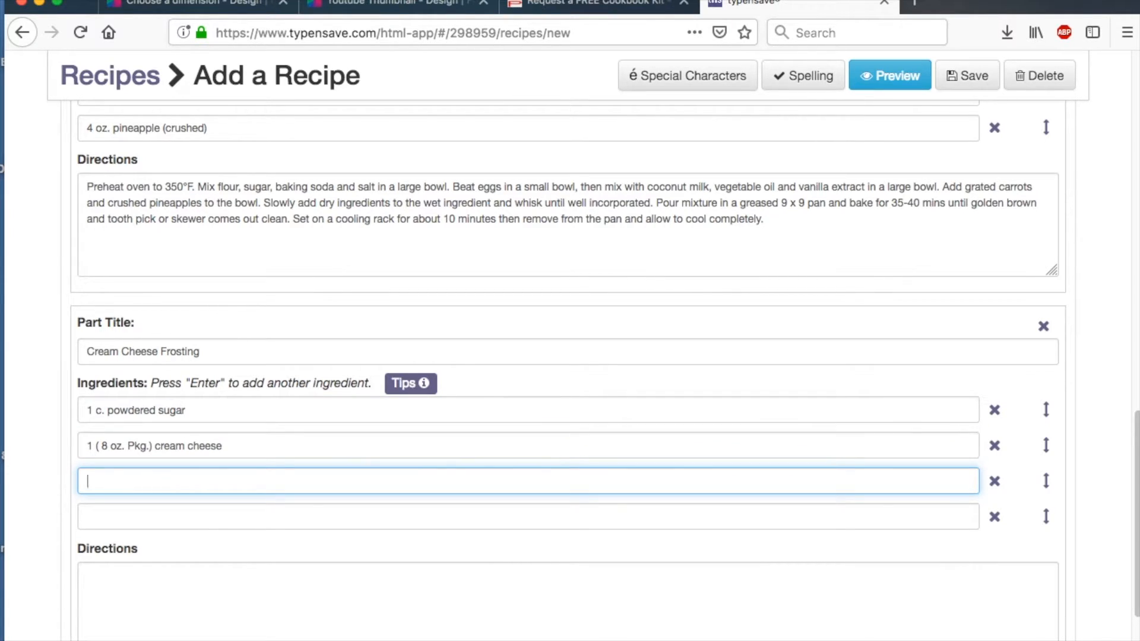
# Step: Add "2 T. butter" and "1/2 tsp. vanilla extract" to the Cream Cheese Frosting ingredients and delete the empty ingredient line
pyautogui.write('2 T. butter 1/2 tsp. vanilla extract')
pyautogui.click(995, 553)
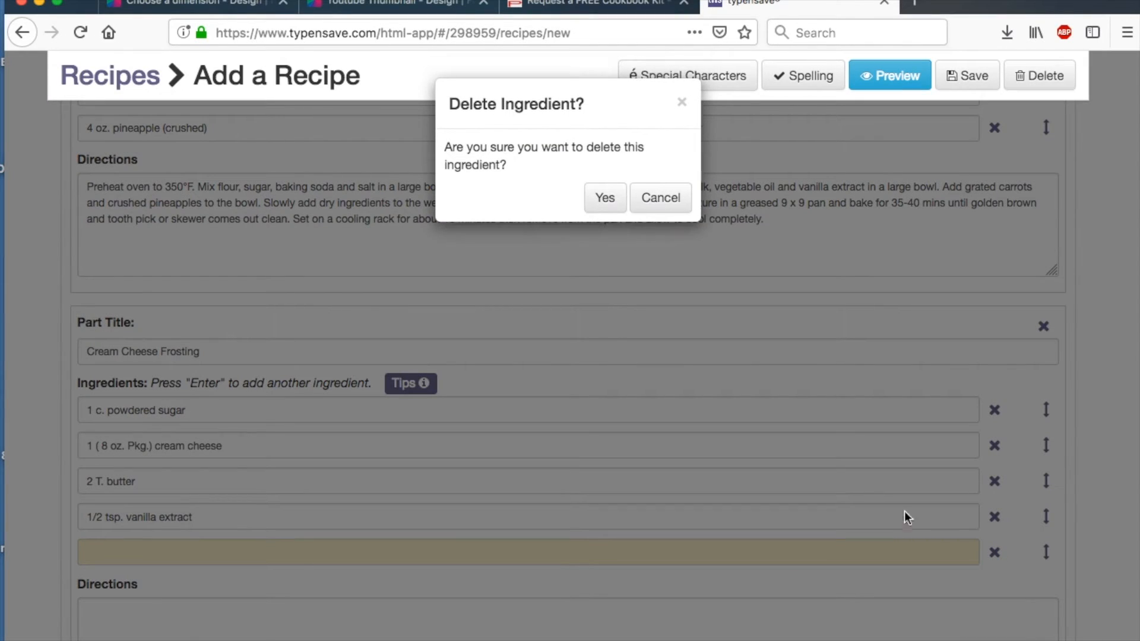
pyautogui.click(605, 198)
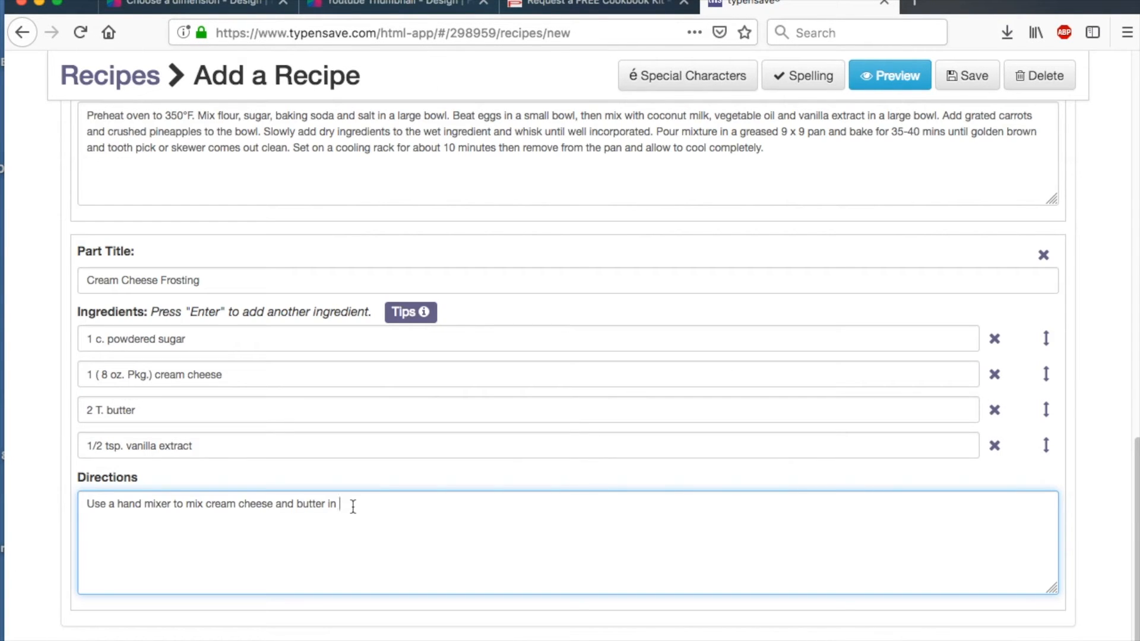
# Step: Write the Cream Cheese Frosting directions, from mixing cream cheese and butter in a large bowl to frosting the cooled carrot cake
pyautogui.write('owl. s')
pyautogui.press('BackSpace')
pyautogui.write('Slowly add the powe')
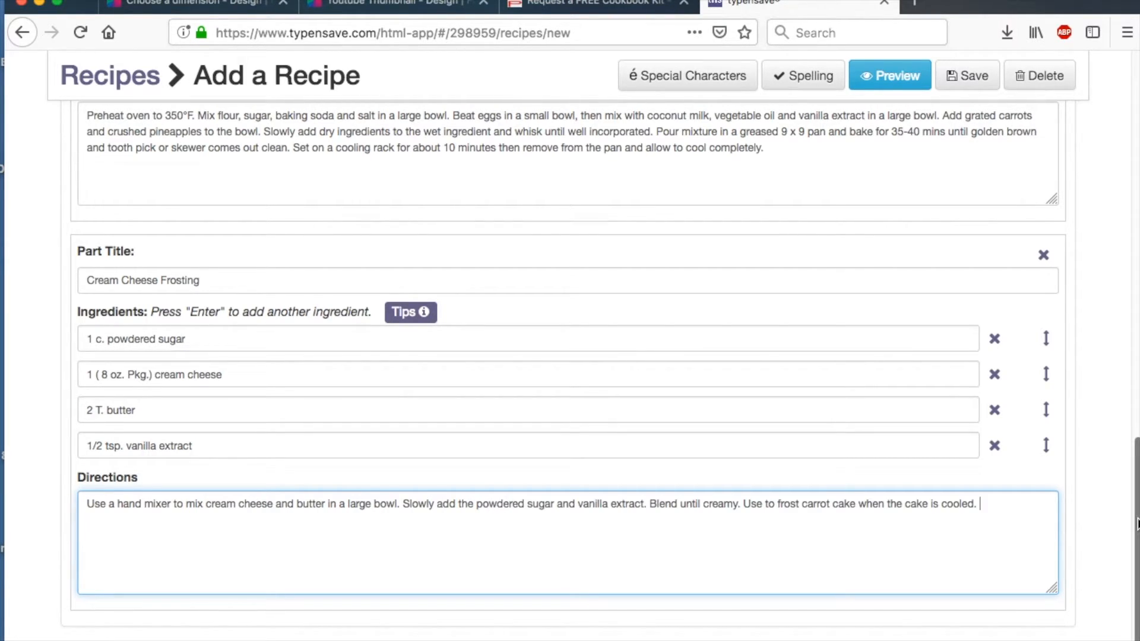
# Step: Preview the Carrot Cake recipe, accept the suggested parenthesis correction in the cream cheese ingredient, and save the recipe
pyautogui.scroll(15, 570, 368)
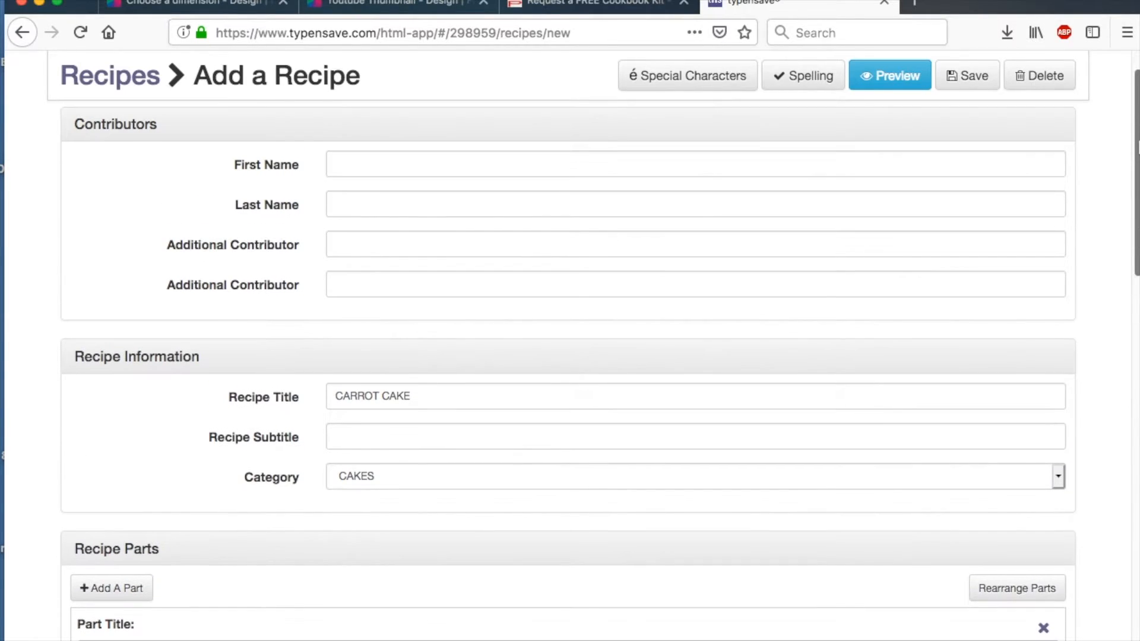
pyautogui.moveTo(1139, 147); pyautogui.dragTo(1138, 127)
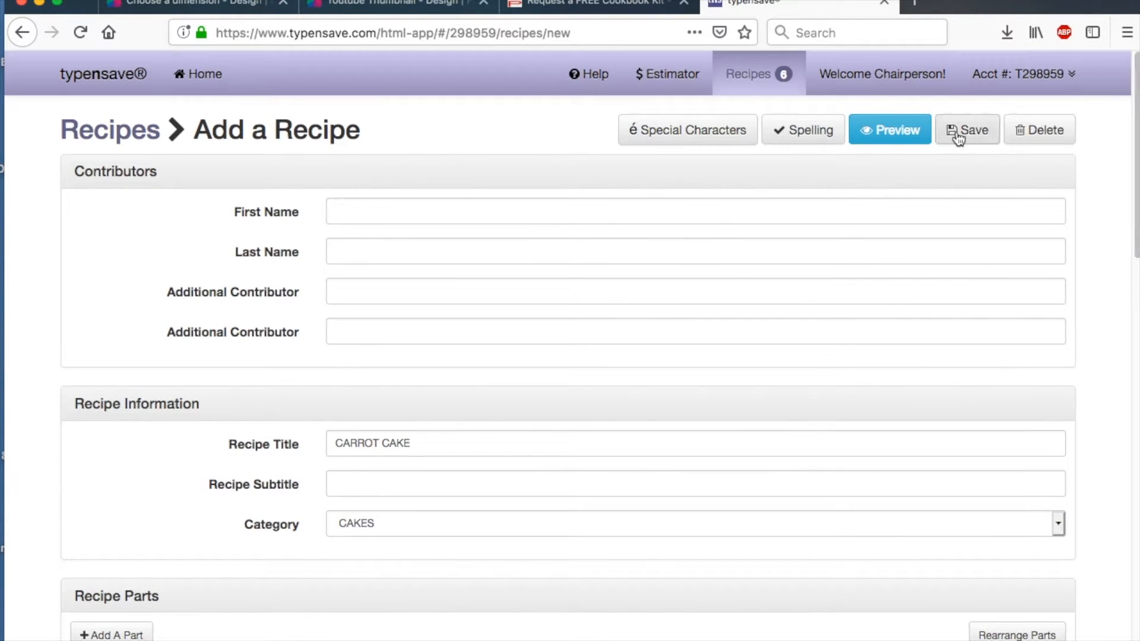
pyautogui.click(877, 142)
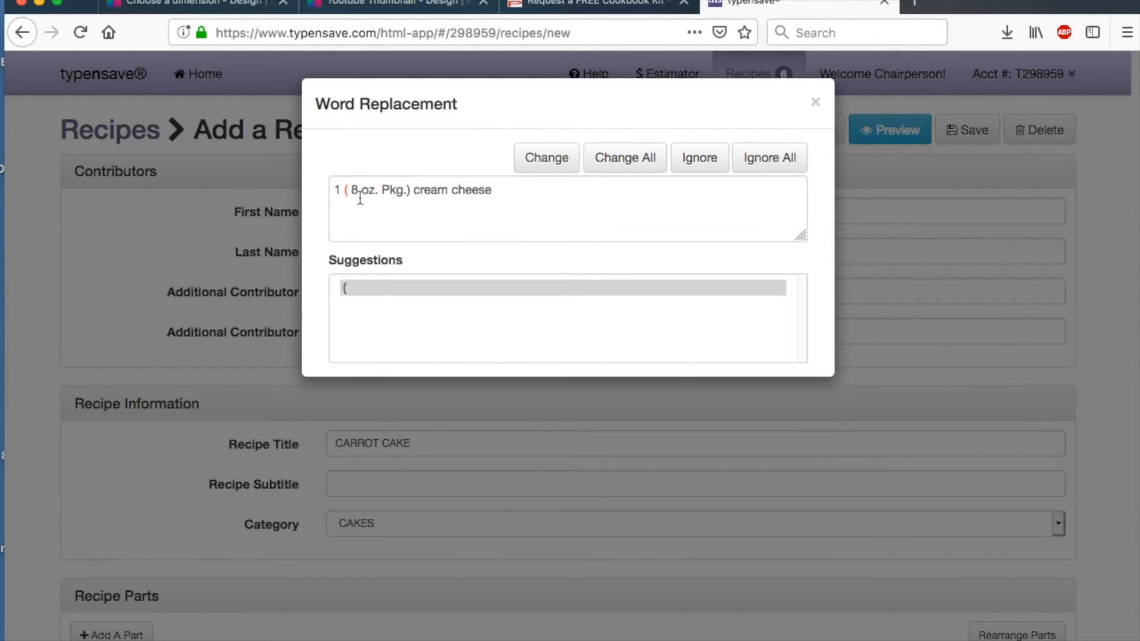
pyautogui.click(544, 169)
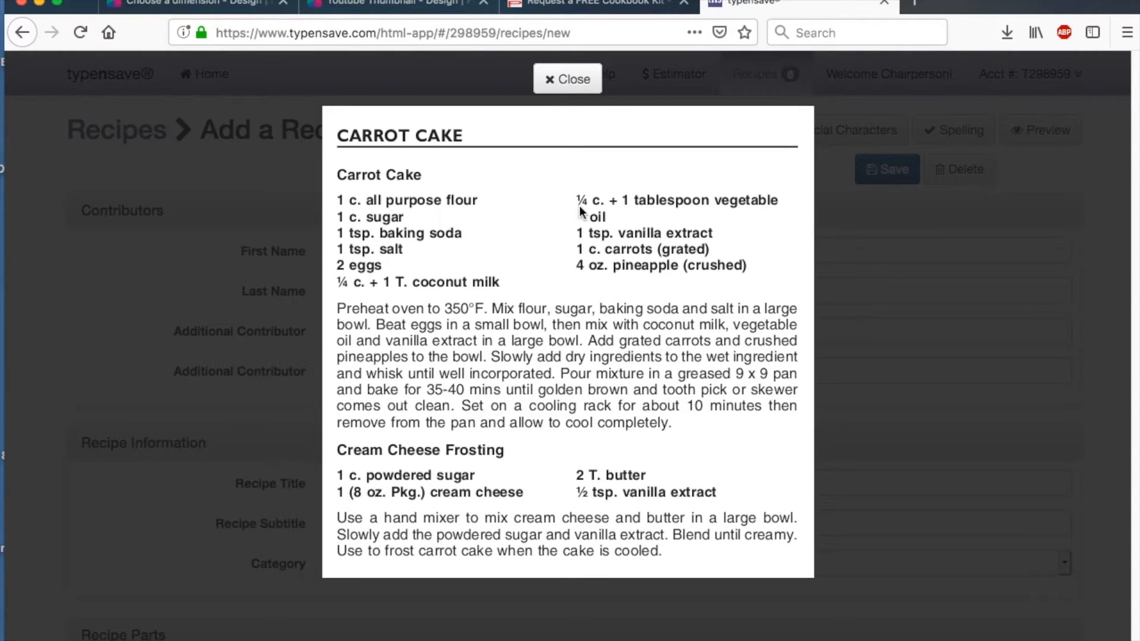
pyautogui.click(562, 81)
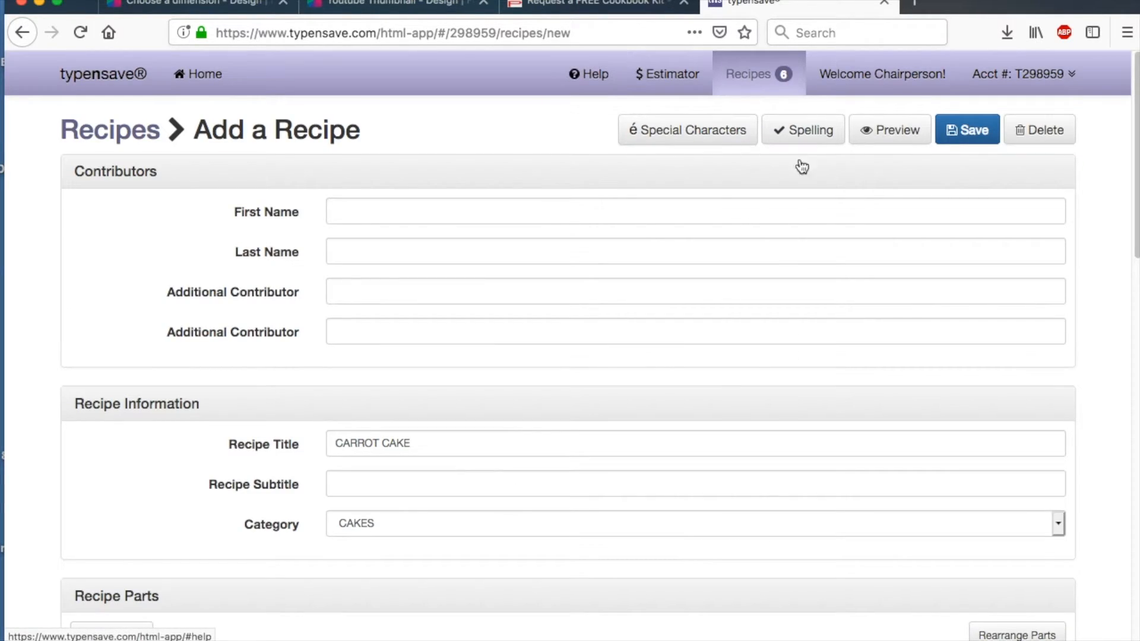
pyautogui.click(980, 132)
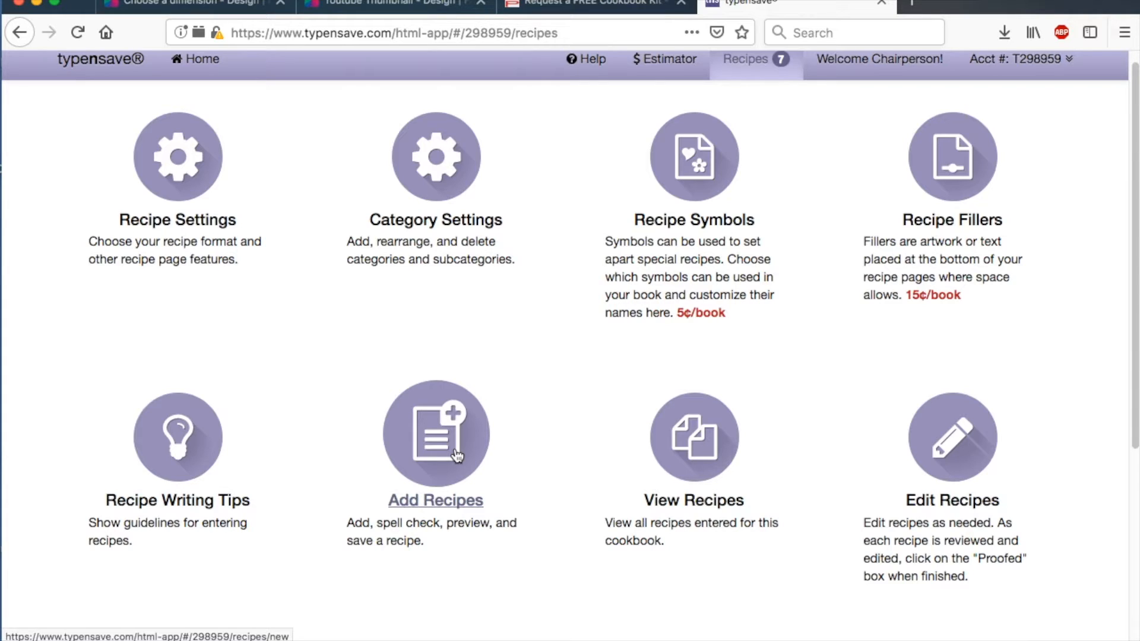
# Step: View the cookbook's saved recipes under Yeasted Breads and Cakes, and look over the formatted CARROT CAKE recipe
pyautogui.click(719, 451)
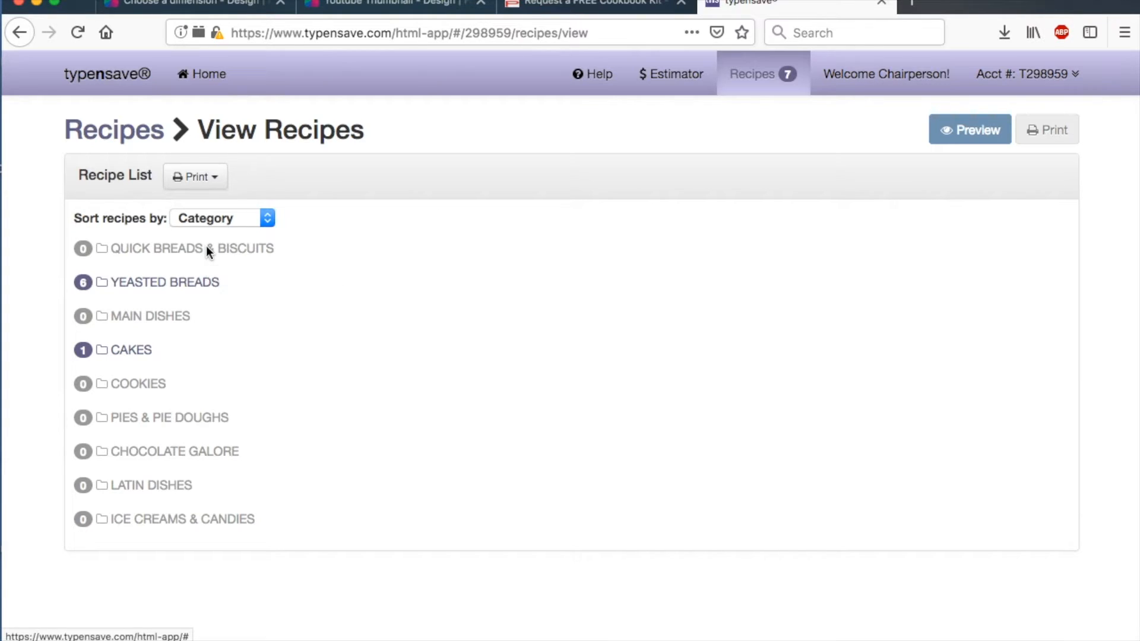
pyautogui.click(181, 283)
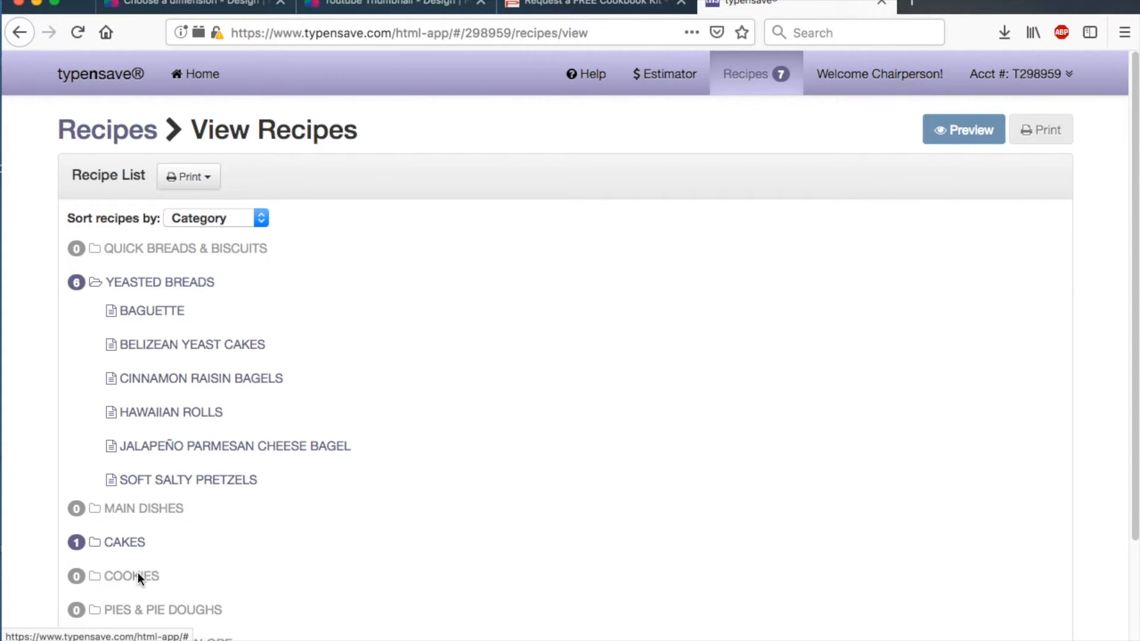
pyautogui.click(135, 543)
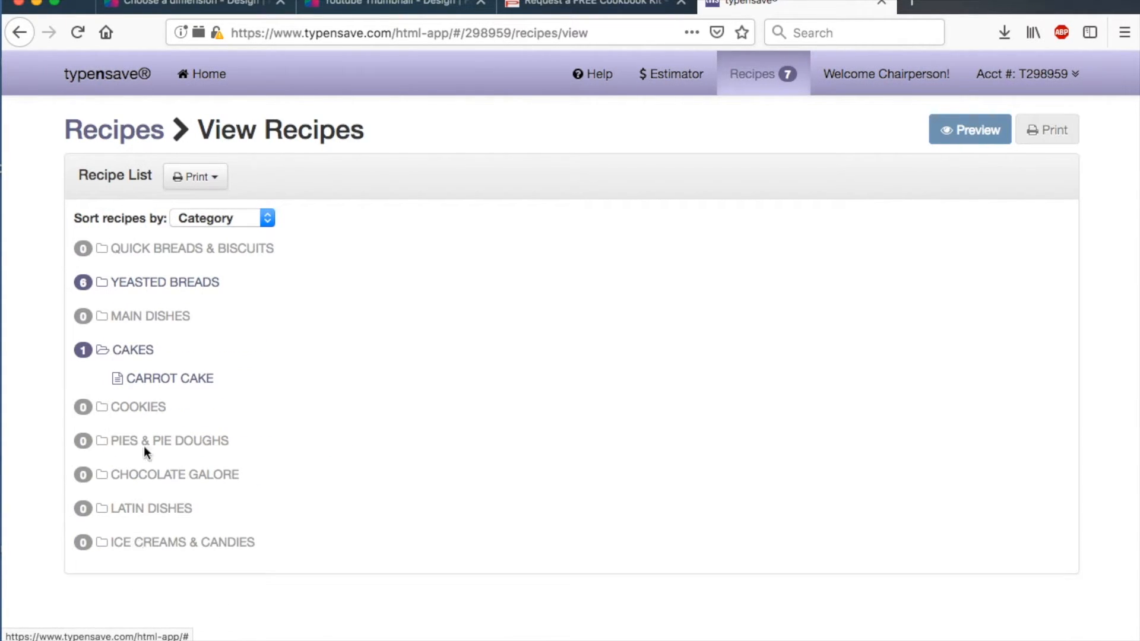
pyautogui.click(174, 383)
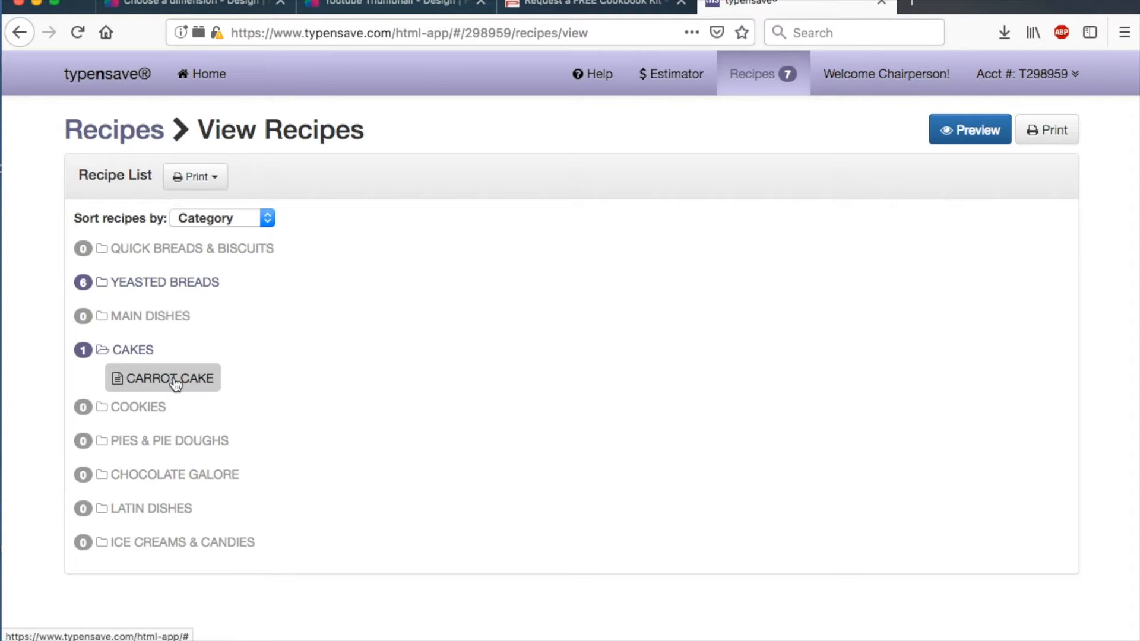
pyautogui.doubleClick(174, 383)
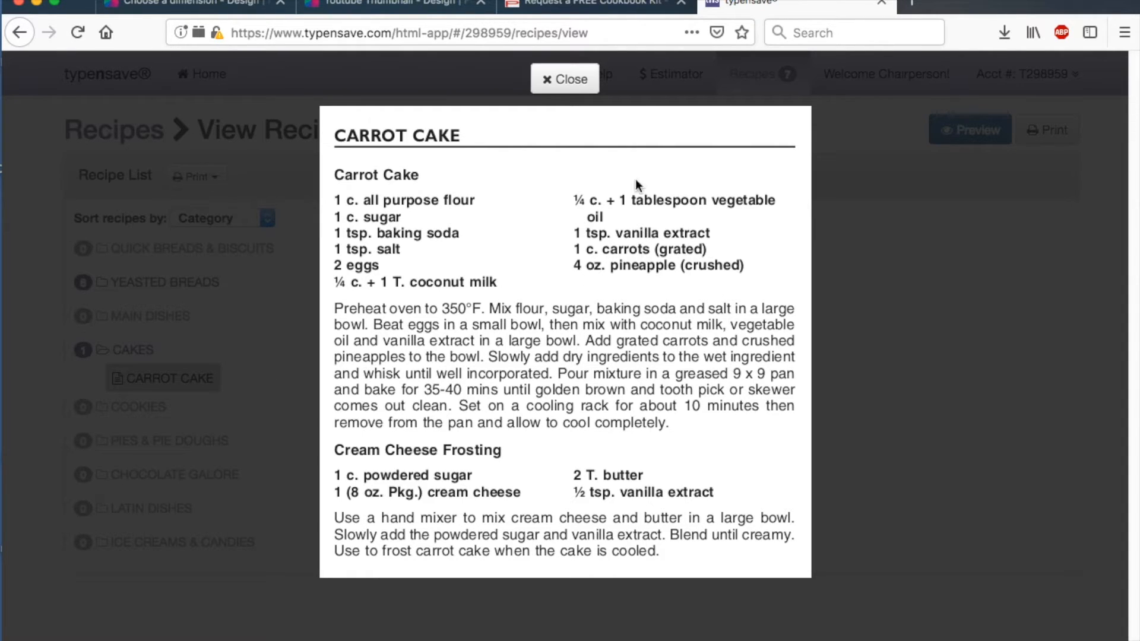
pyautogui.click(571, 80)
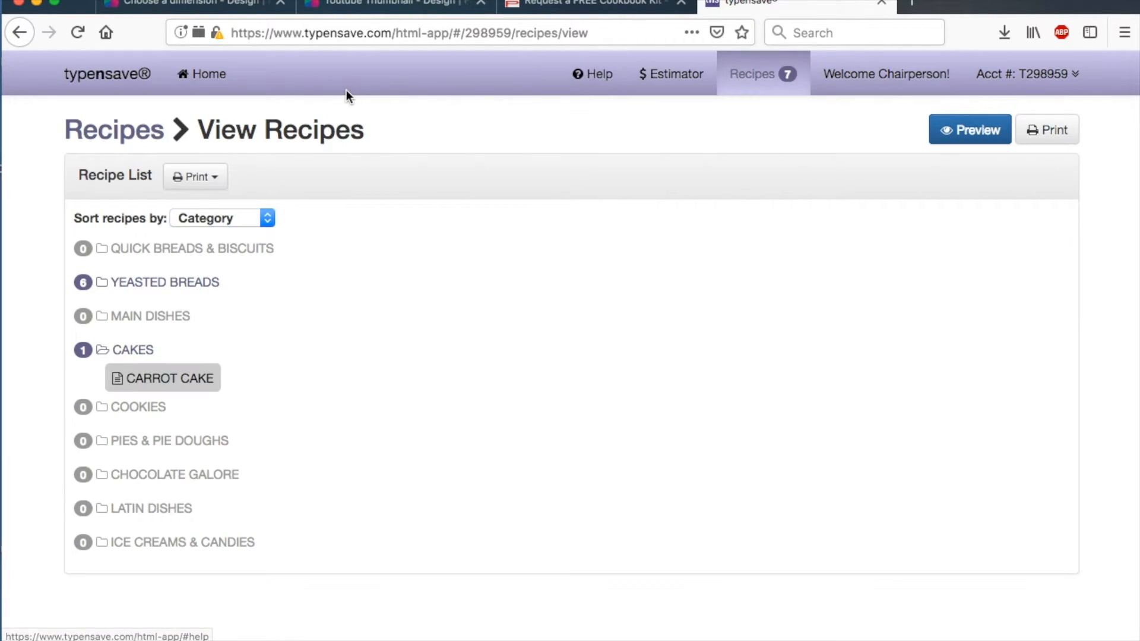
# Step: Open the saved CARROT CAKE recipe for editing from the Cakes category and save it
pyautogui.click(113, 83)
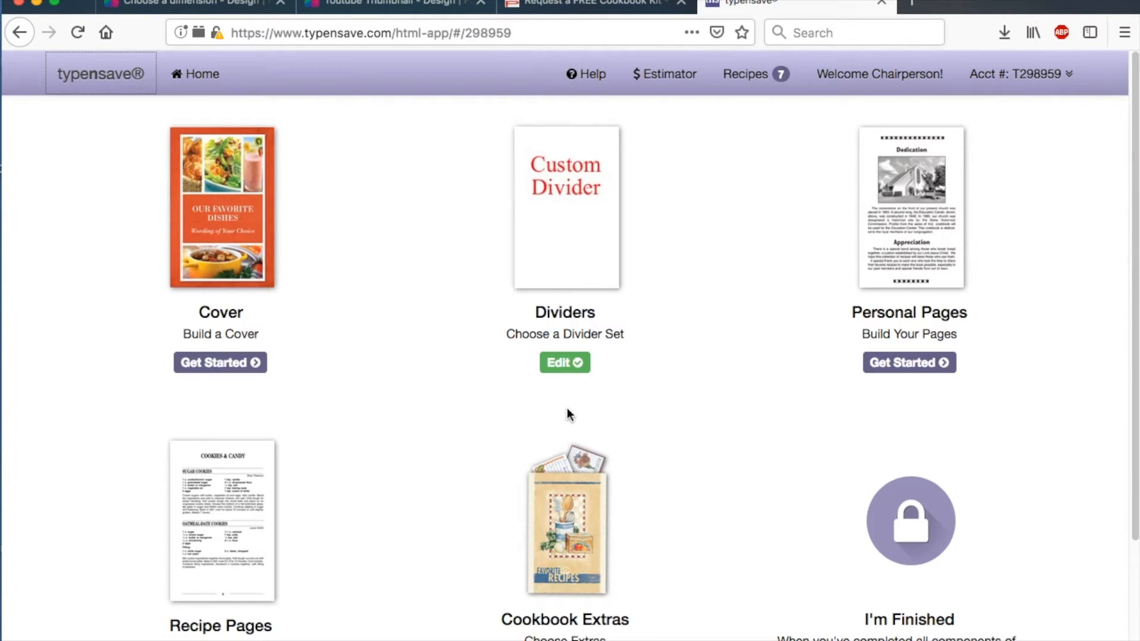
pyautogui.click(274, 522)
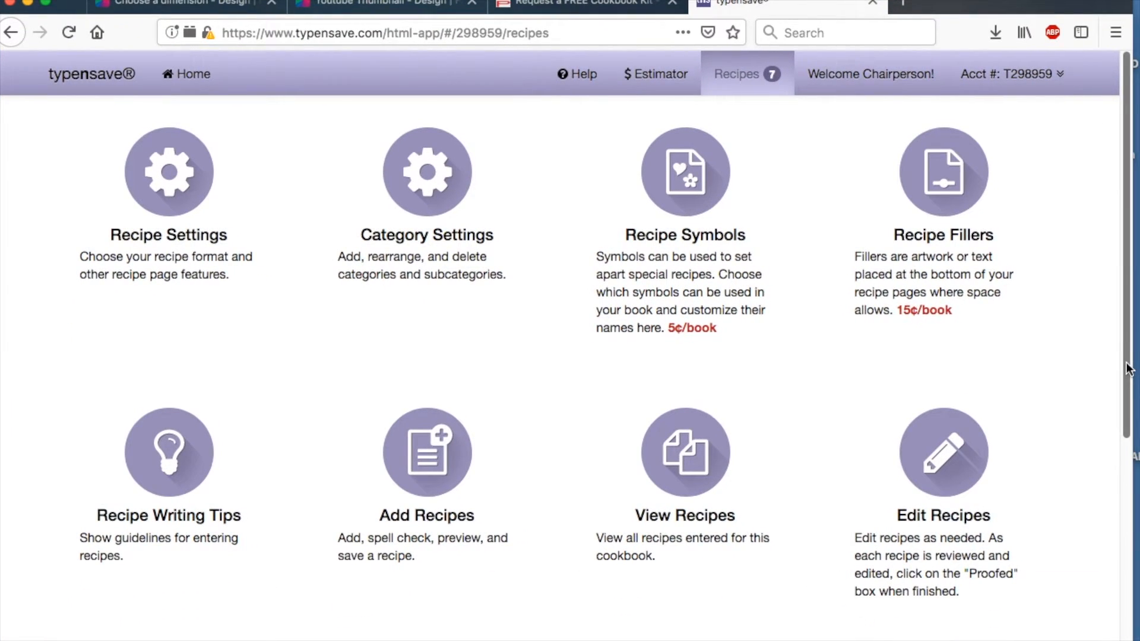
pyautogui.scroll(-3, 1116, 469)
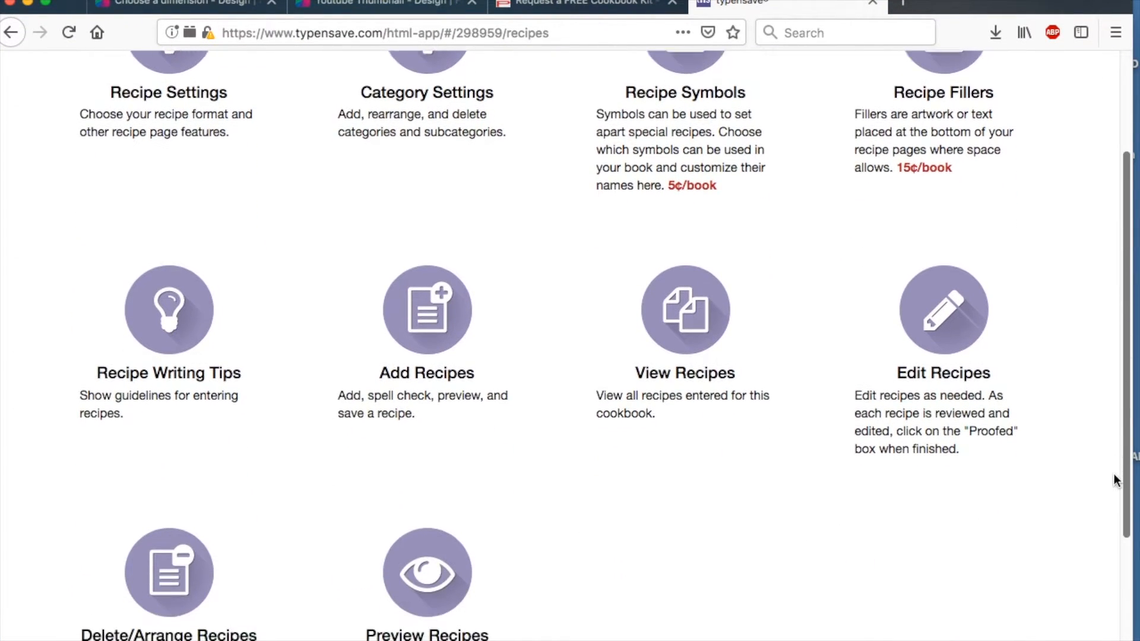
pyautogui.click(969, 305)
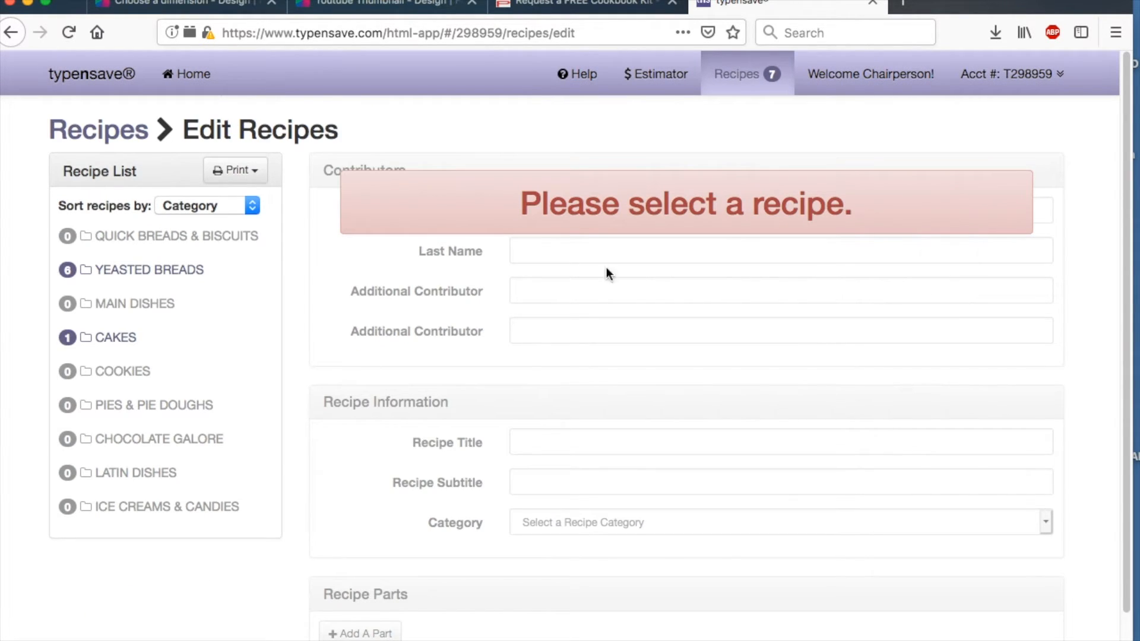
pyautogui.click(127, 341)
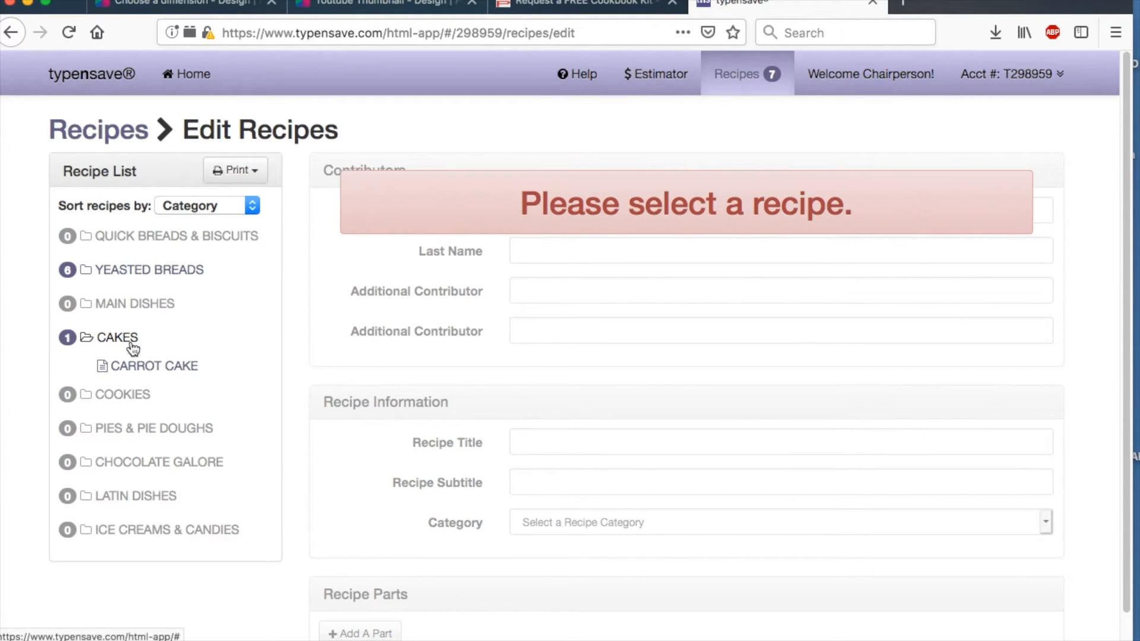
pyautogui.click(145, 369)
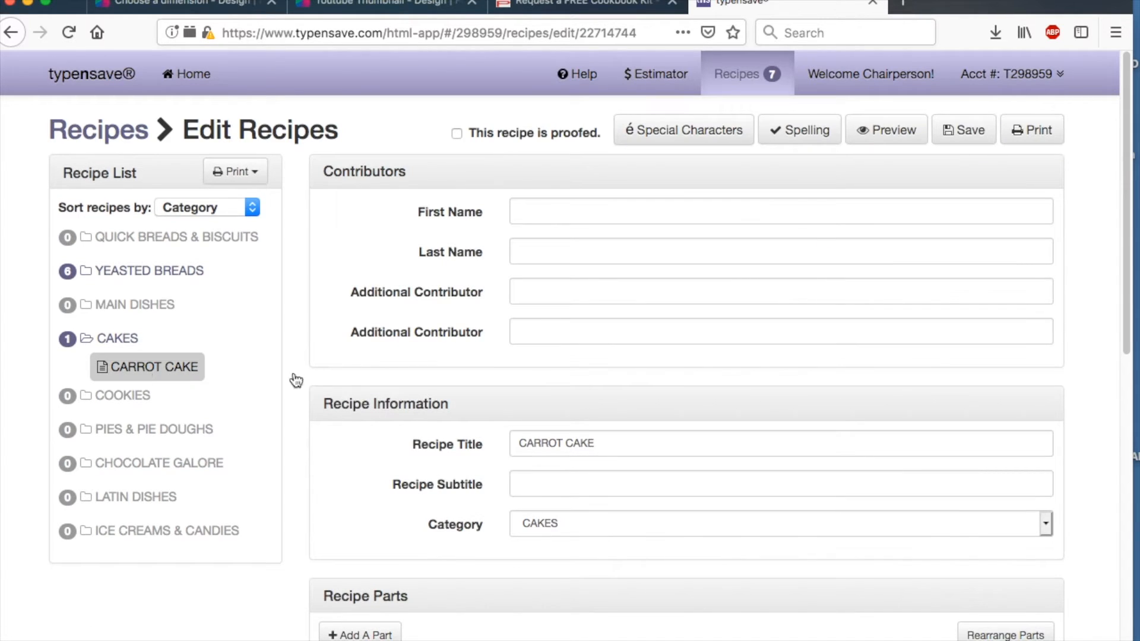
pyautogui.moveTo(1131, 257); pyautogui.dragTo(1078, 246)
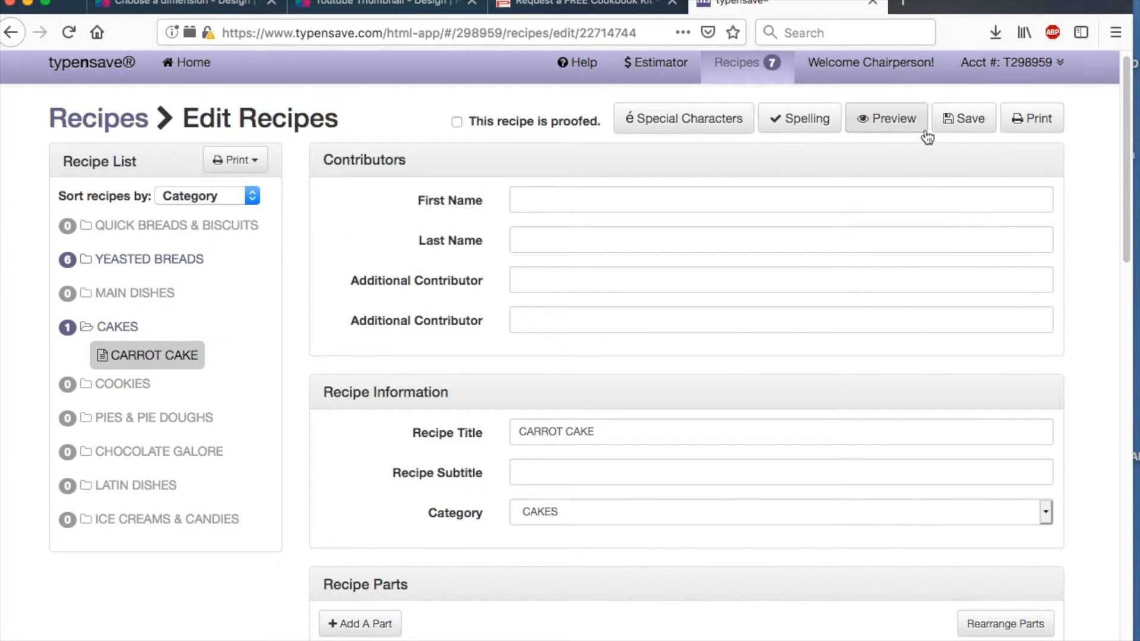
pyautogui.click(970, 120)
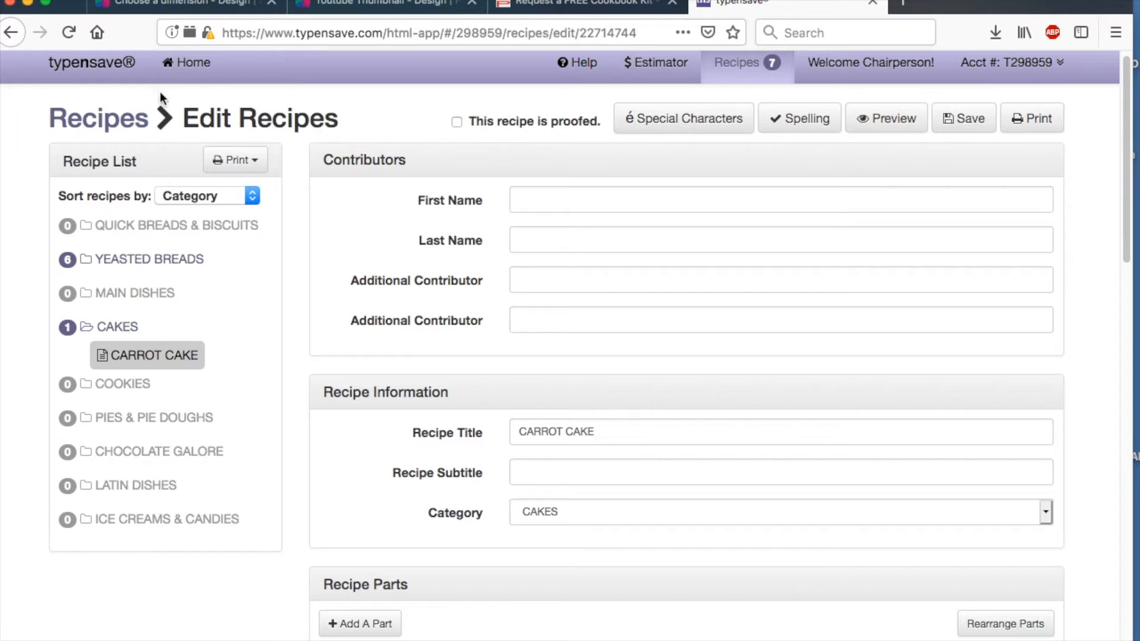
# Step: Review the recipe arranging and deleting options for Cakes and Yeasted Breads, trying to move Belizean Yeast Cakes lower in its list
pyautogui.click(118, 121)
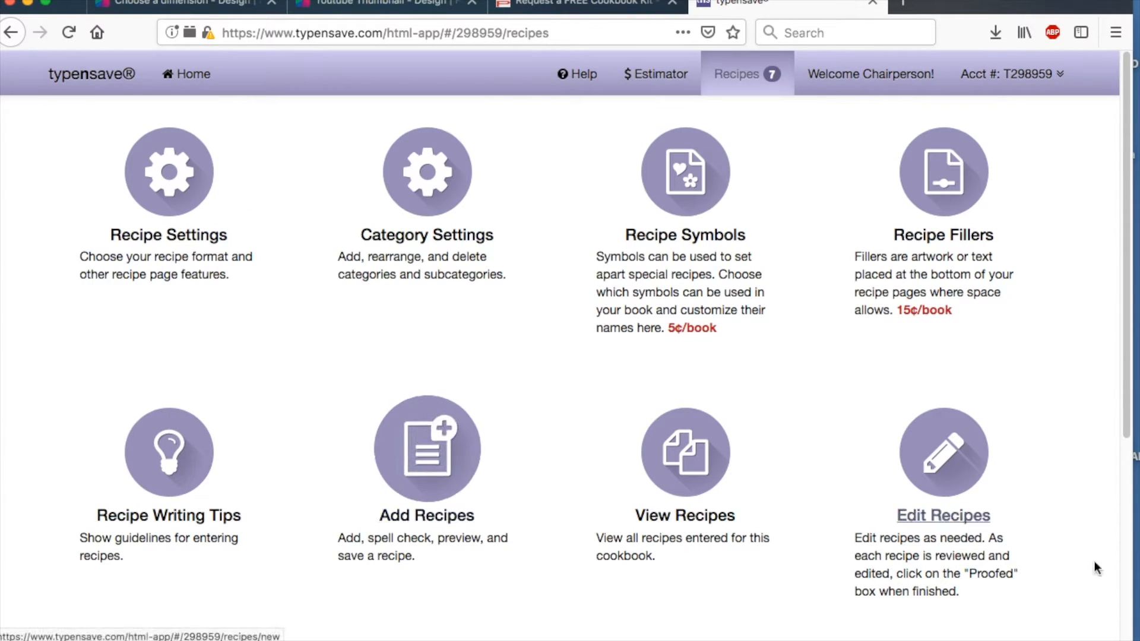
pyautogui.moveTo(1129, 414); pyautogui.dragTo(1110, 599)
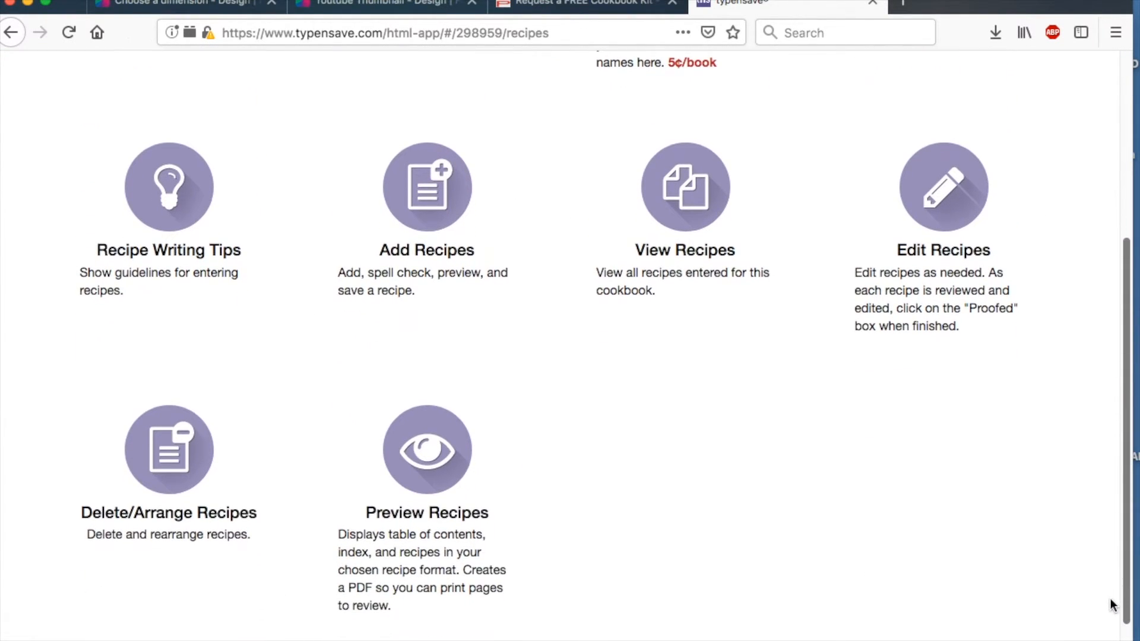
pyautogui.click(193, 468)
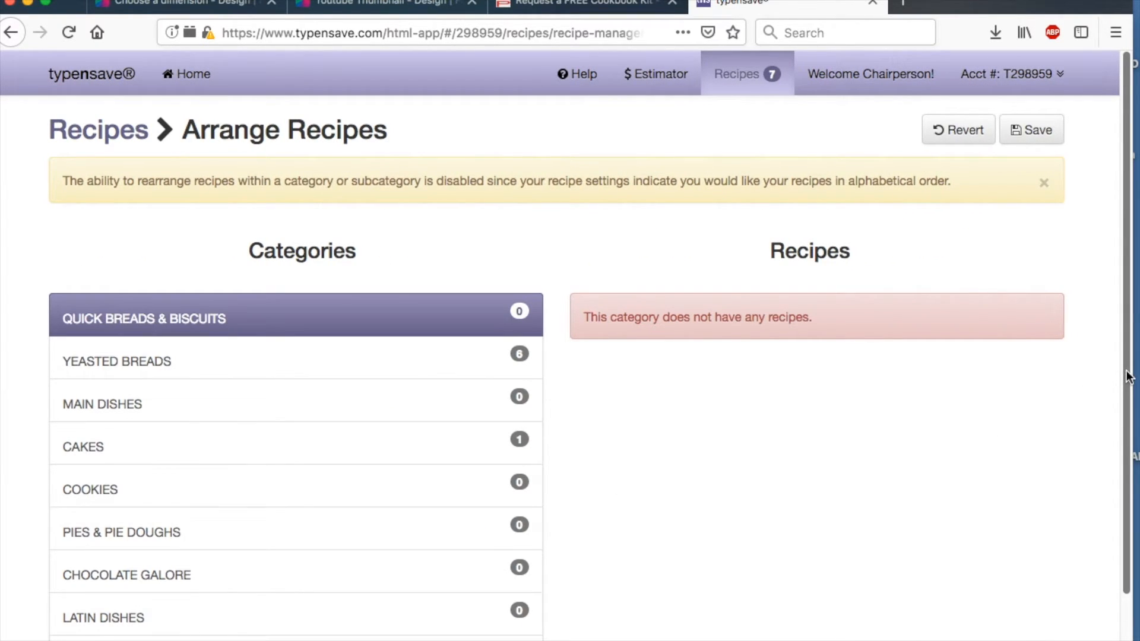
pyautogui.moveTo(1128, 375); pyautogui.dragTo(1107, 467)
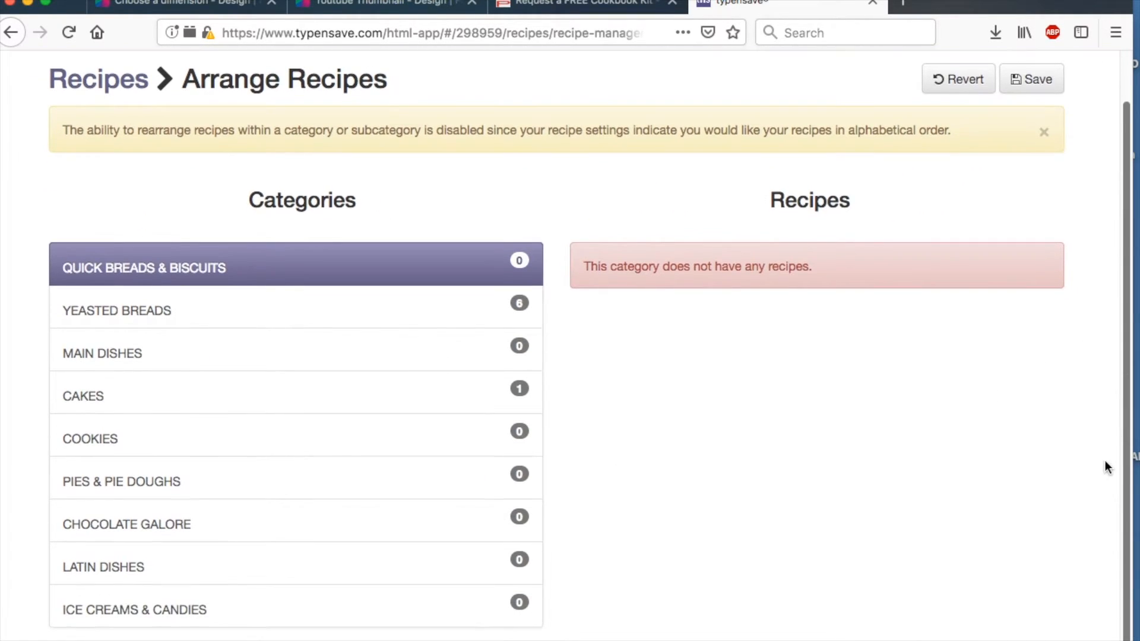
pyautogui.click(270, 407)
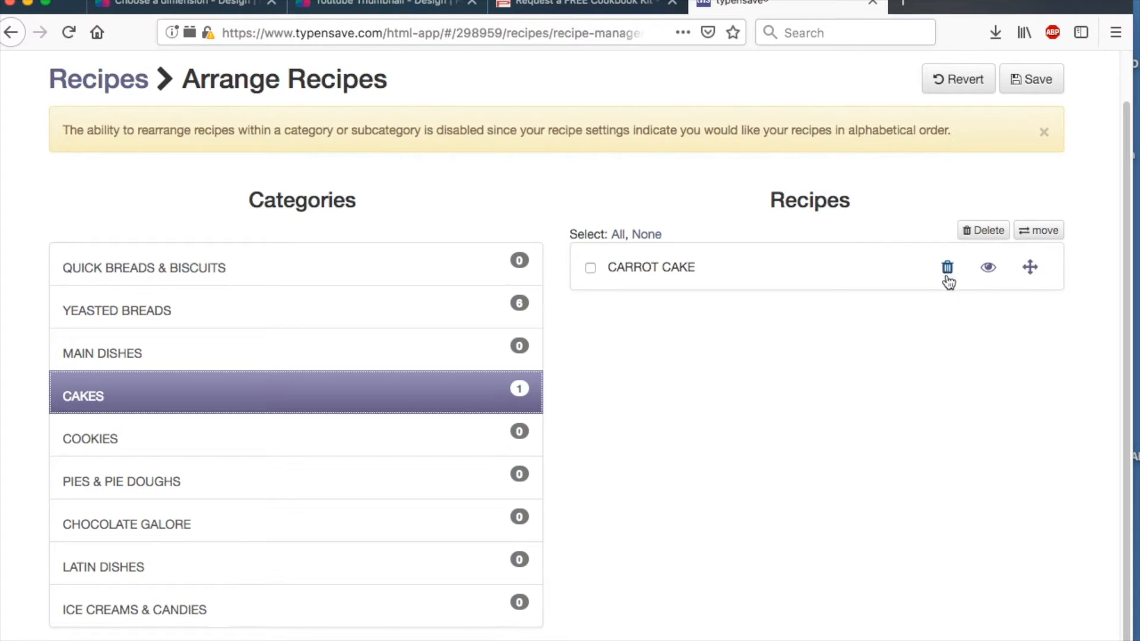
pyautogui.click(271, 313)
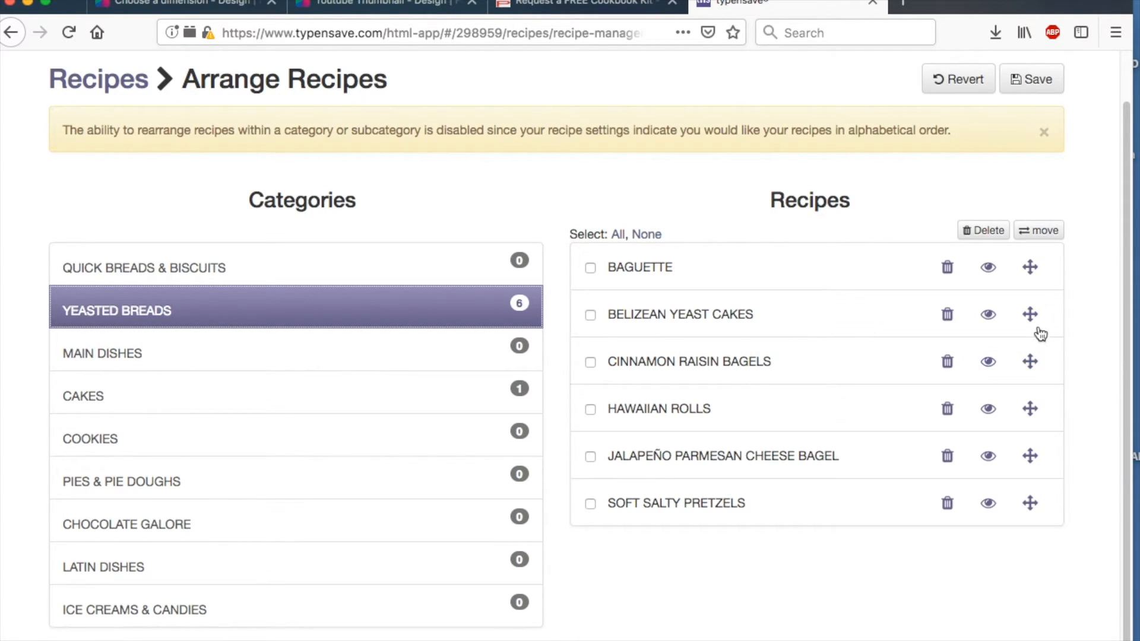
pyautogui.moveTo(1036, 322); pyautogui.dragTo(1029, 462)
pyautogui.click(13, 34)
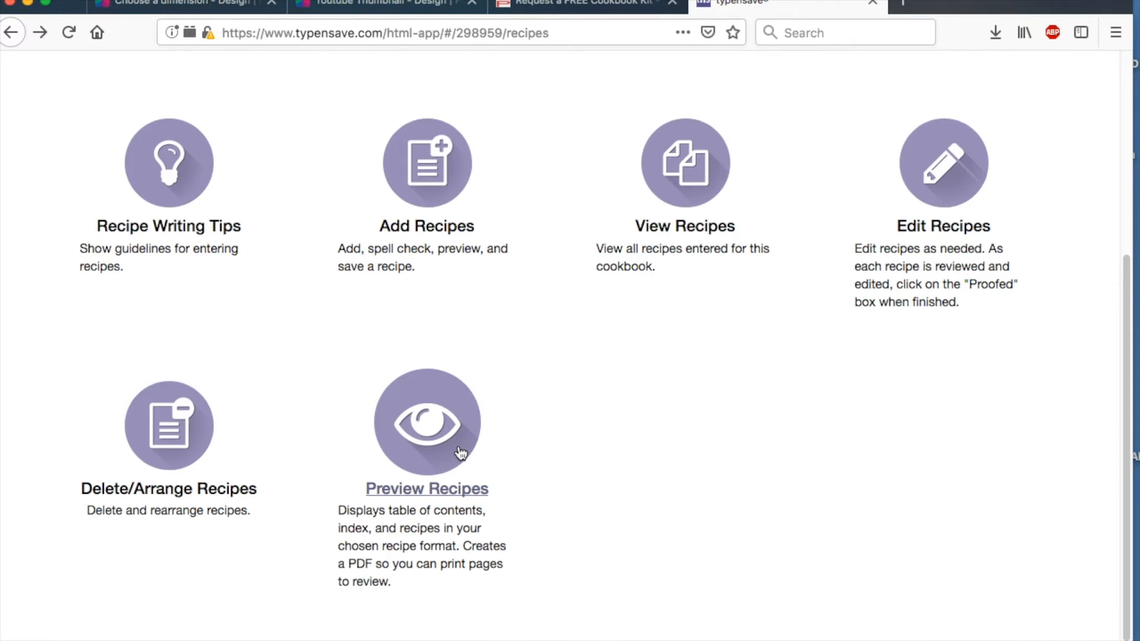
# Step: Display all recipes as a formatted PDF, look through the table of contents and the Carrot Cake page, and close the preview
pyautogui.click(461, 453)
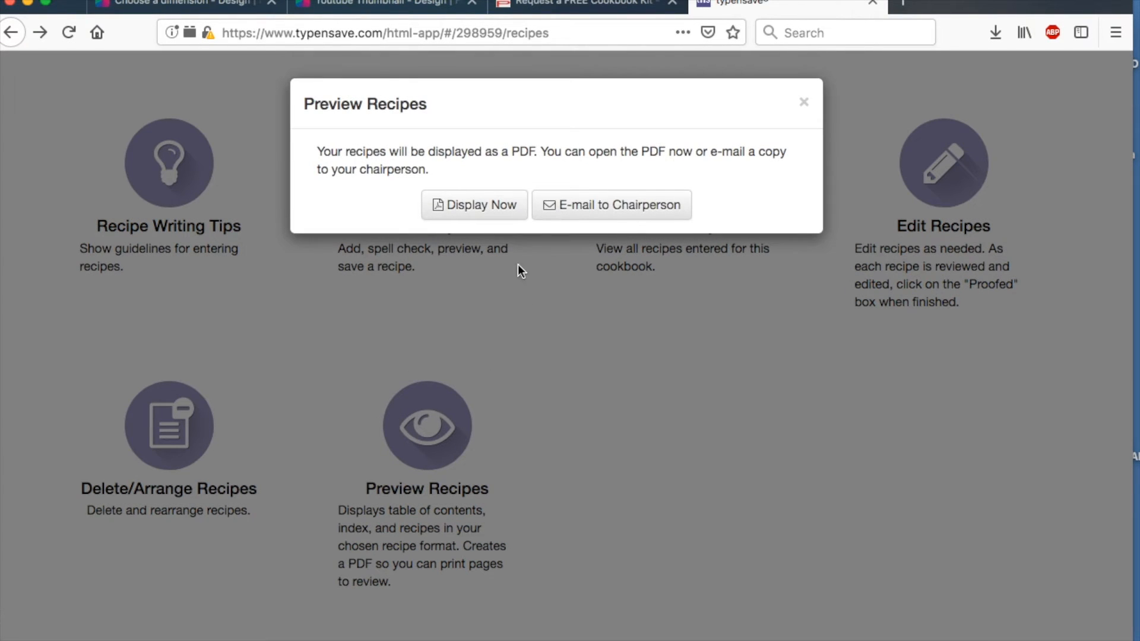
pyautogui.click(491, 211)
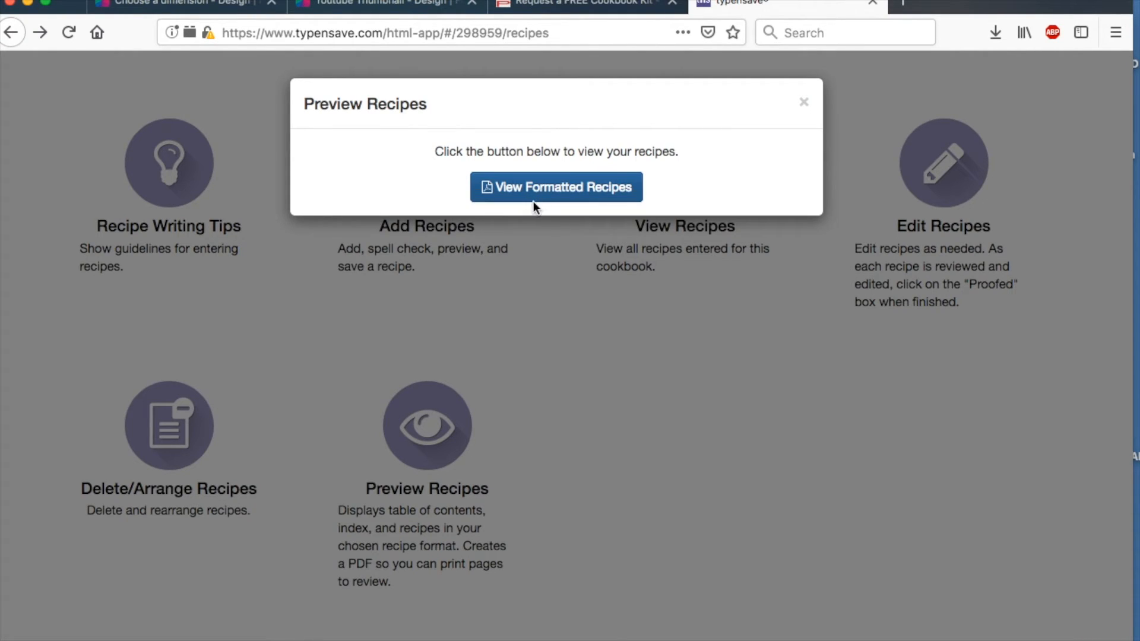
pyautogui.click(566, 194)
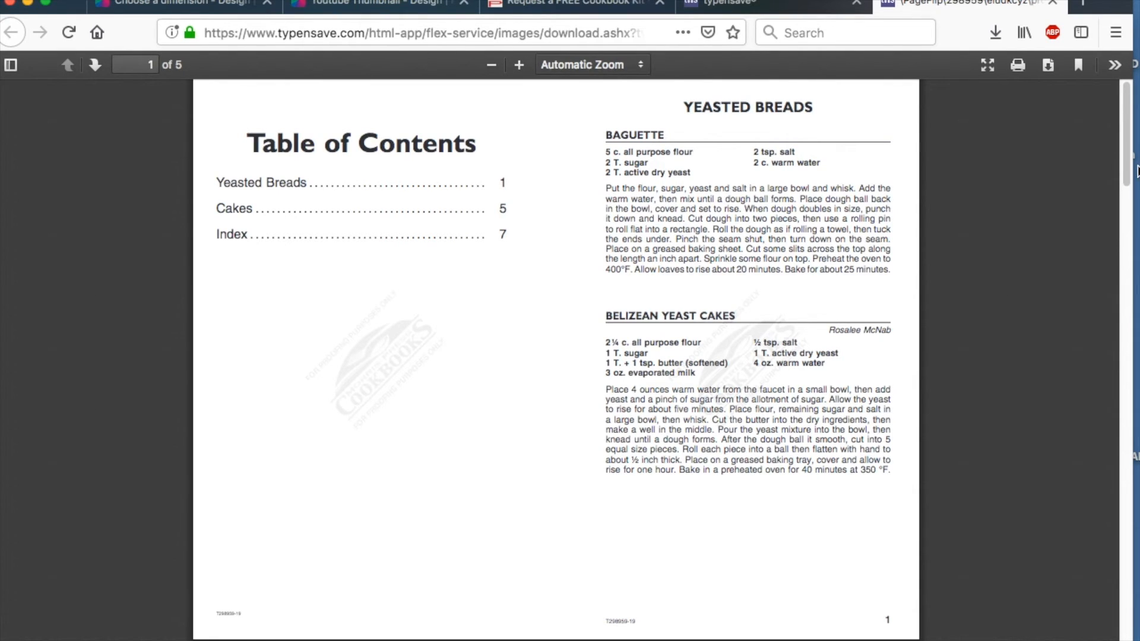
pyautogui.moveTo(1126, 173); pyautogui.dragTo(1081, 401)
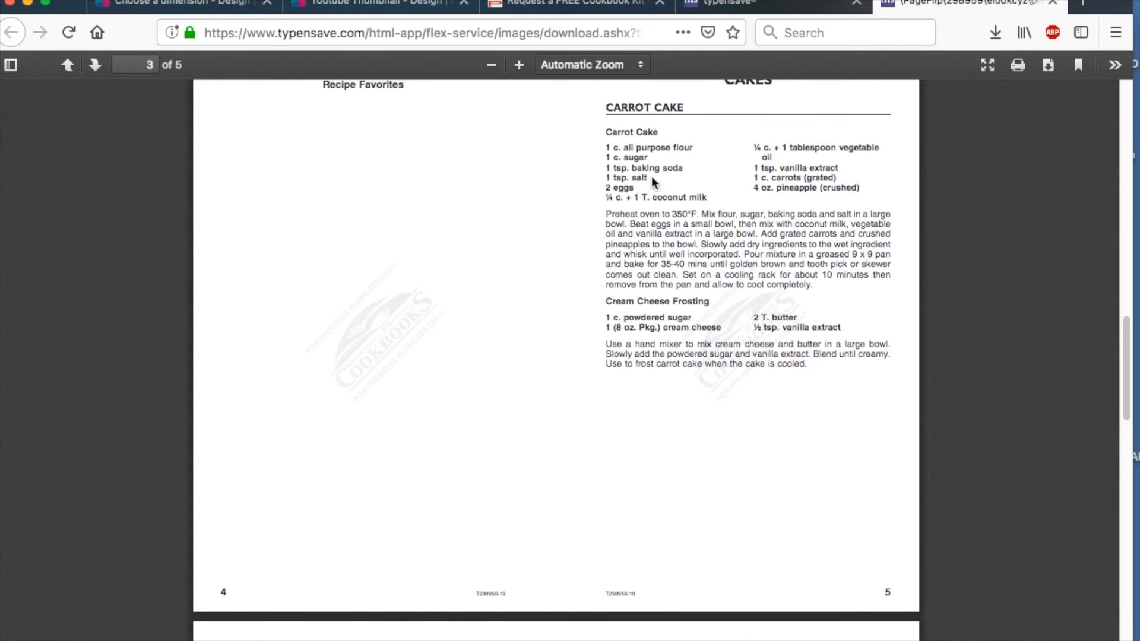
pyautogui.moveTo(1138, 383); pyautogui.dragTo(1136, 64)
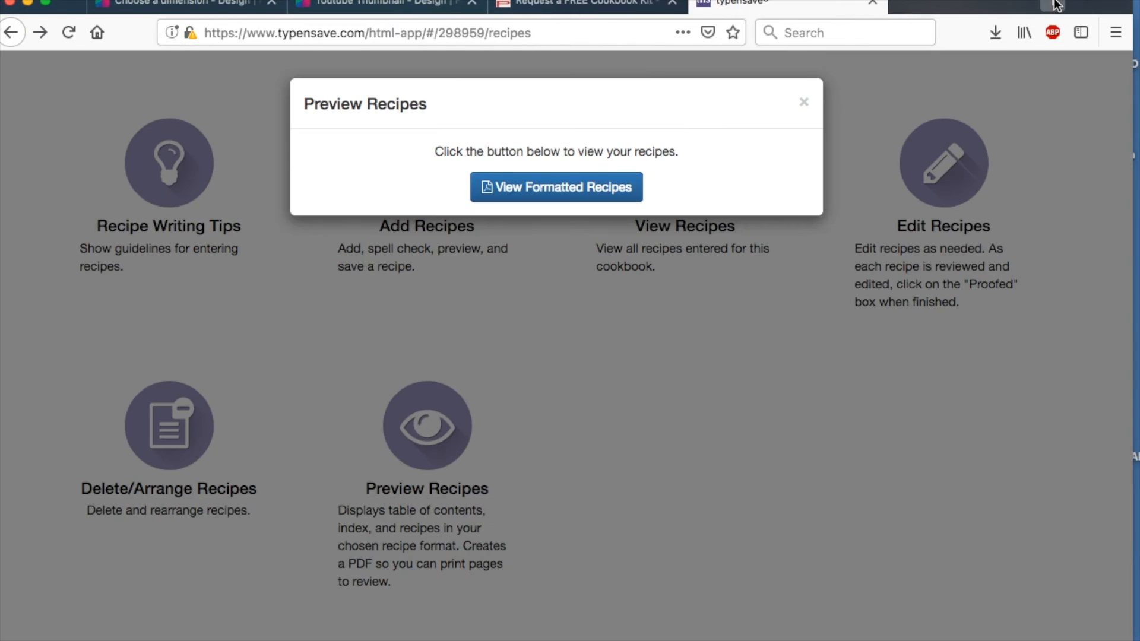
pyautogui.click(1054, 3)
pyautogui.click(805, 104)
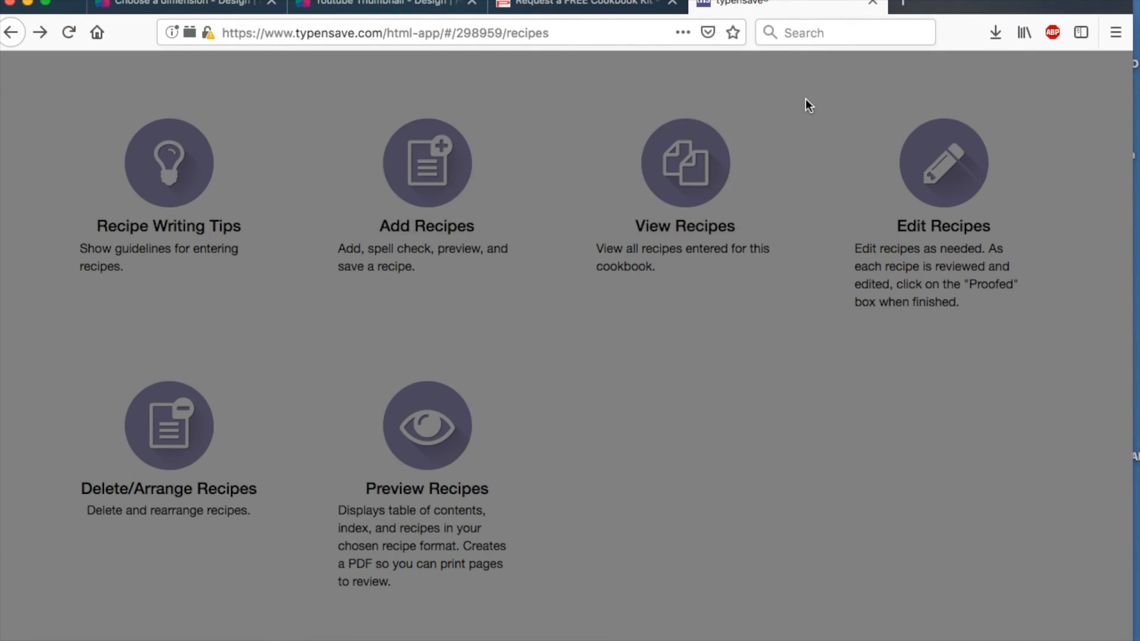
# Step: Open a blank form for adding another recipe to the cookbook
pyautogui.moveTo(1131, 462); pyautogui.dragTo(1135, 291)
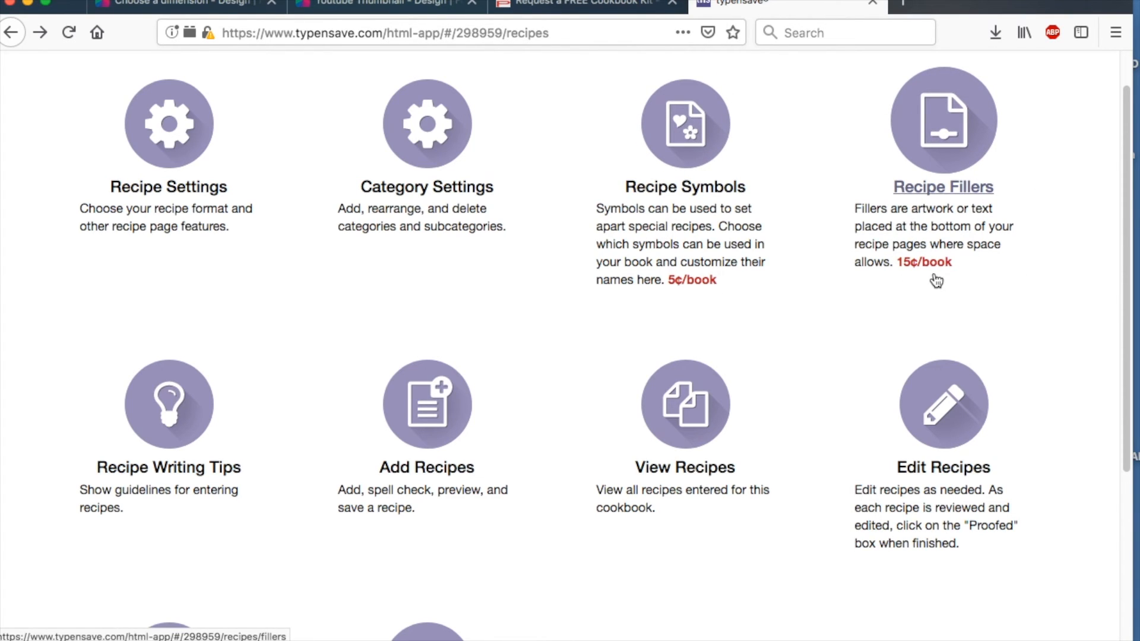
pyautogui.moveTo(1129, 287); pyautogui.dragTo(1128, 412)
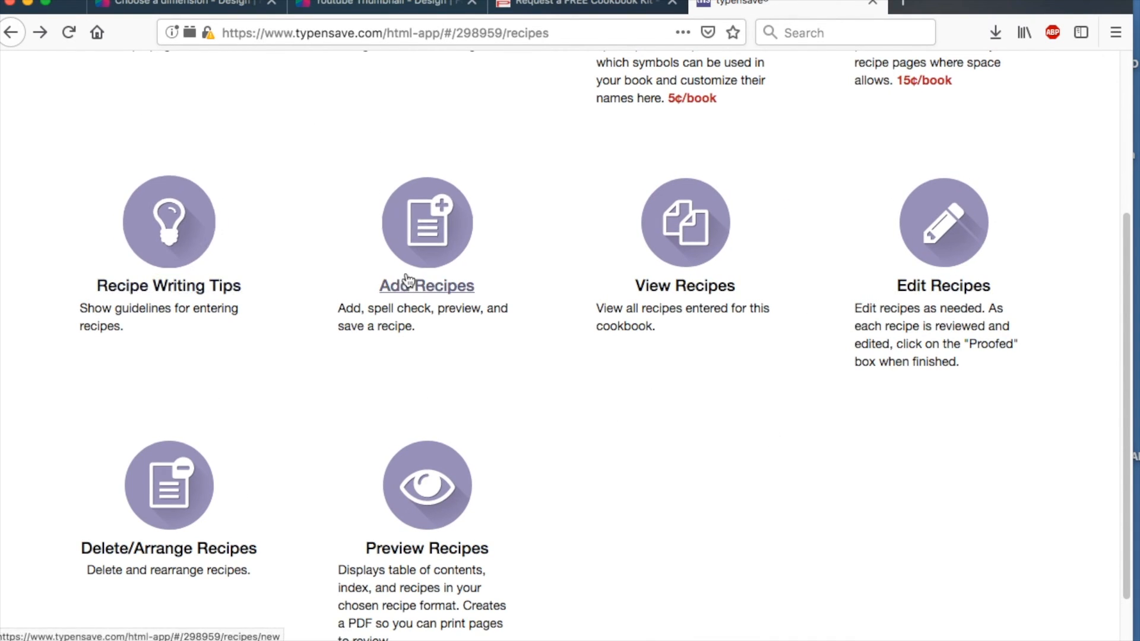
pyautogui.click(450, 263)
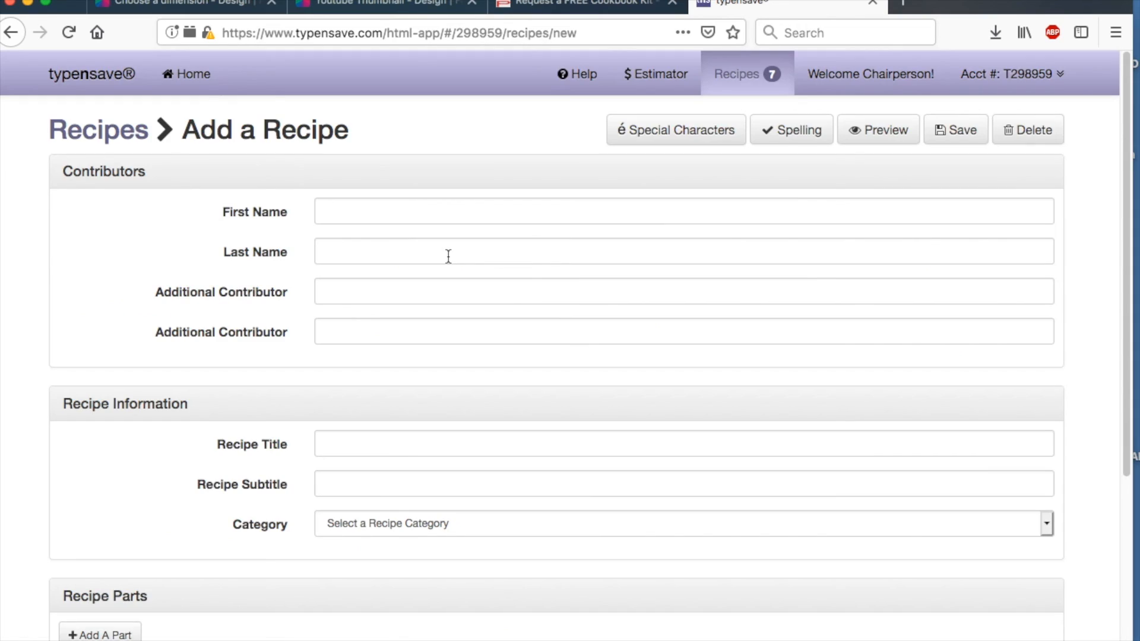